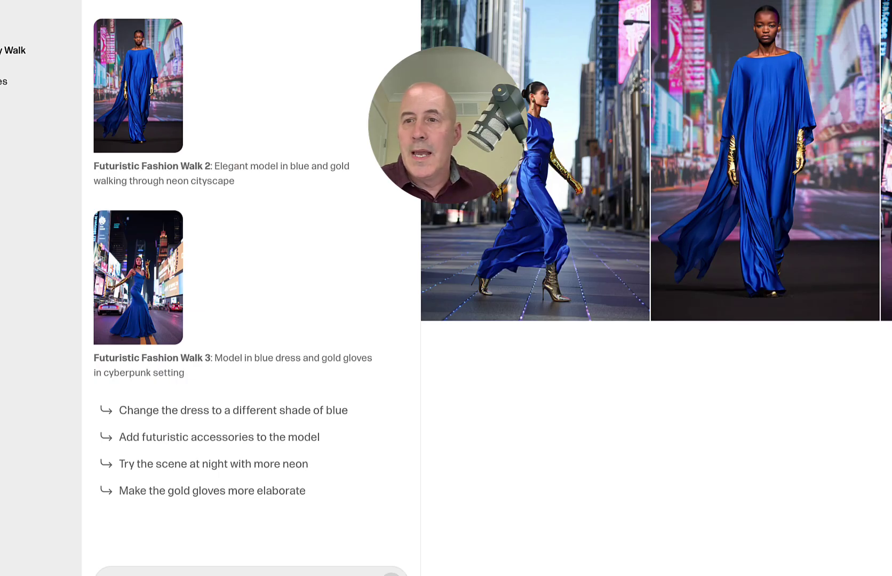
# Step: Attach Futuristic Fashion Walk 3 and ask Reve to make the gloves green and remove the red car
pyautogui.click(687, 213)
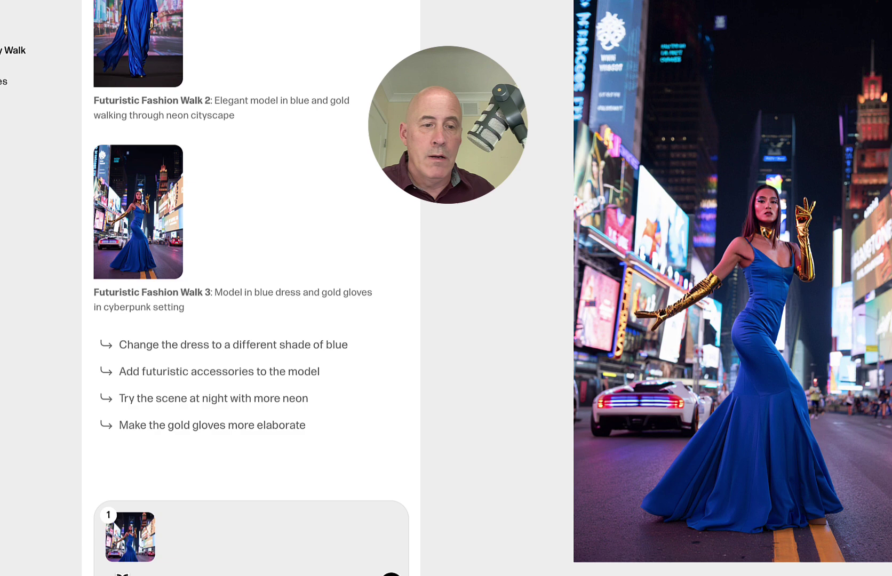
pyautogui.write('change the glove to')
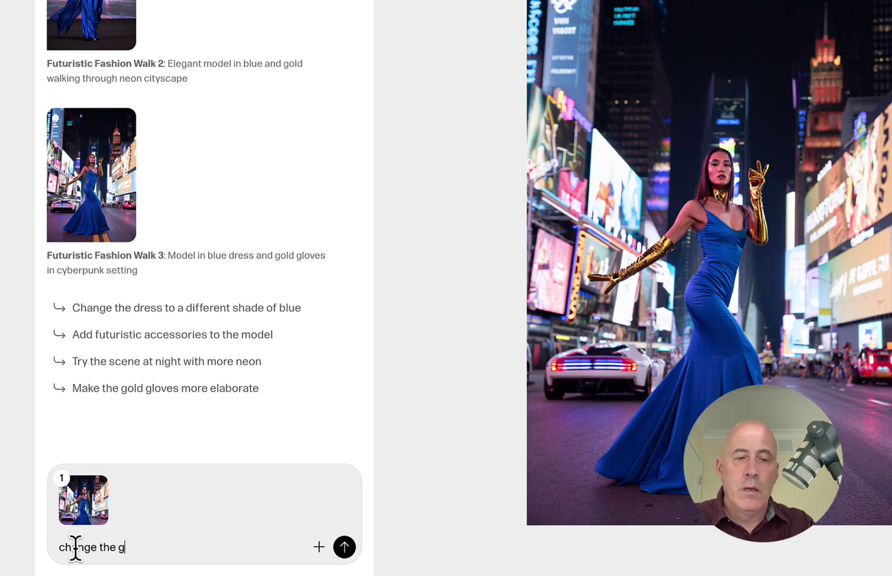
pyautogui.write(' green and ')
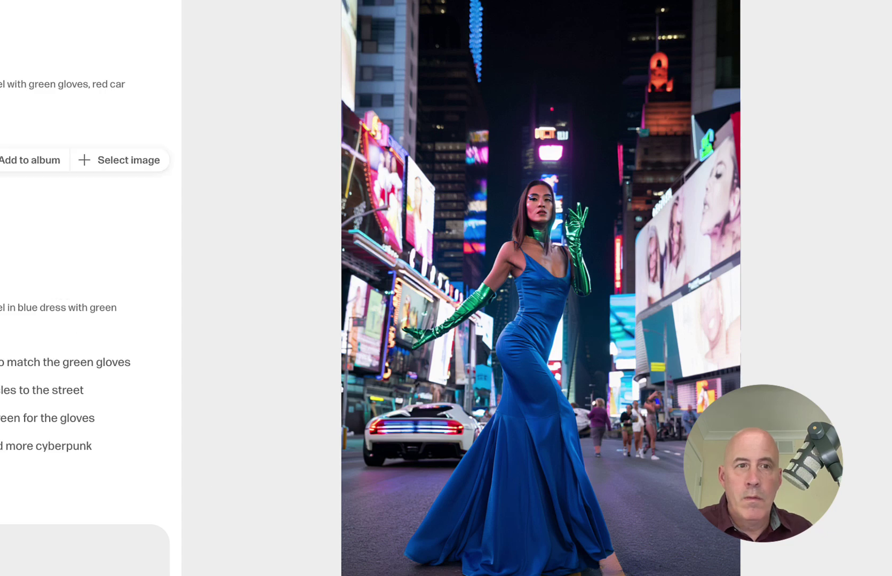
pyautogui.scroll(1, 60, 302)
pyautogui.scroll(10, 86, 289)
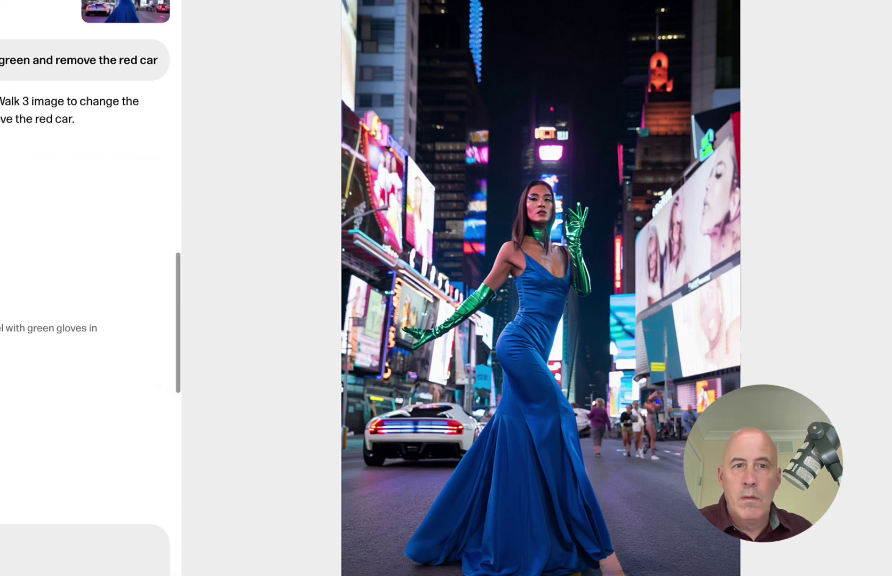
pyautogui.scroll(3, 86, 288)
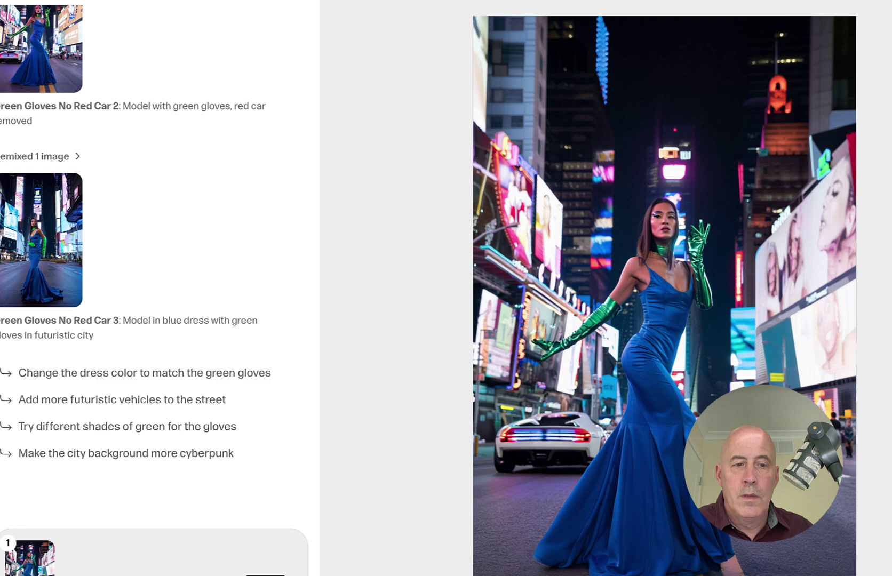
# Step: Bring up the prompt box's + attach menu for adding another image
pyautogui.click(265, 575)
pyautogui.click(265, 575)
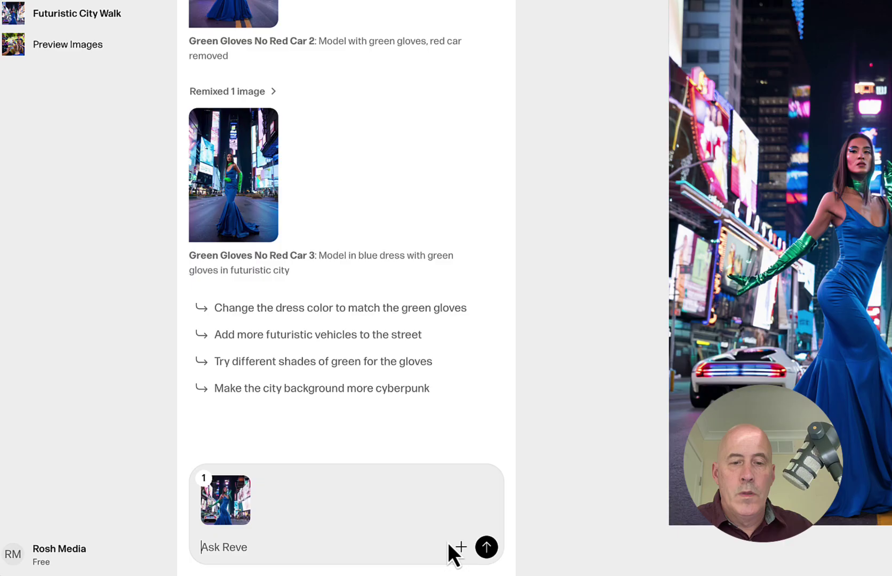
pyautogui.click(460, 547)
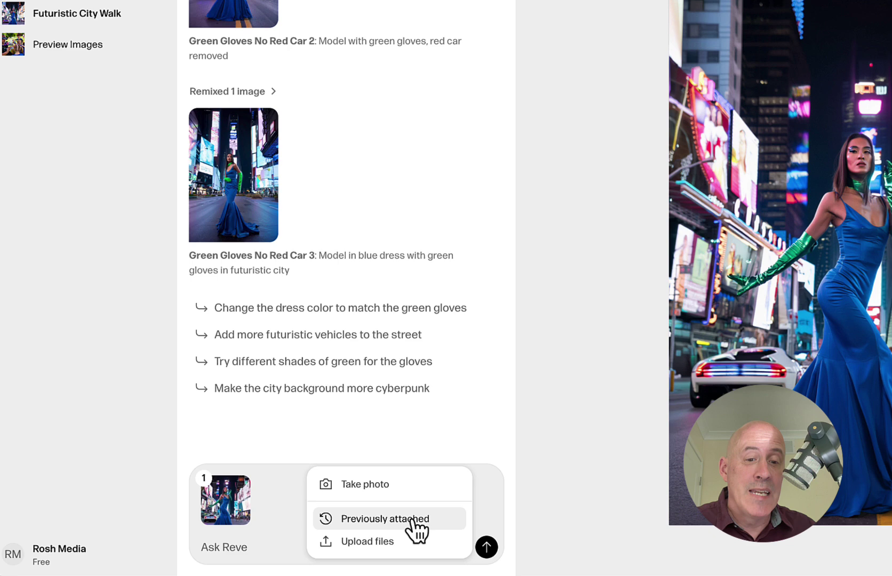
# Step: Upload from the computer, browsing the file list to pick the cowboy on a ranch image
pyautogui.click(380, 542)
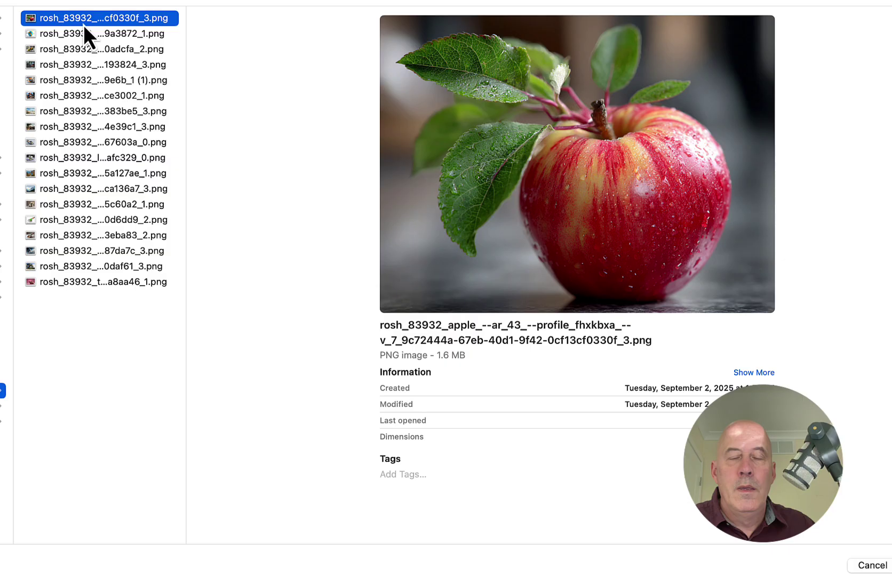
pyautogui.press('Down')
pyautogui.press('Down')
pyautogui.press('Down')
pyautogui.press('Down')
pyautogui.press('Down')
pyautogui.press('Down')
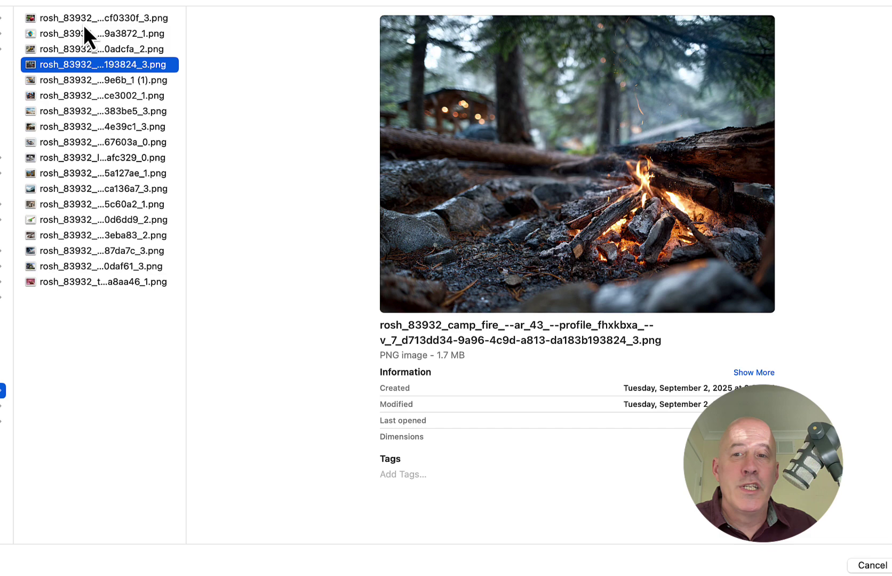
pyautogui.press('Down')
pyautogui.press('Down')
pyautogui.press('Down')
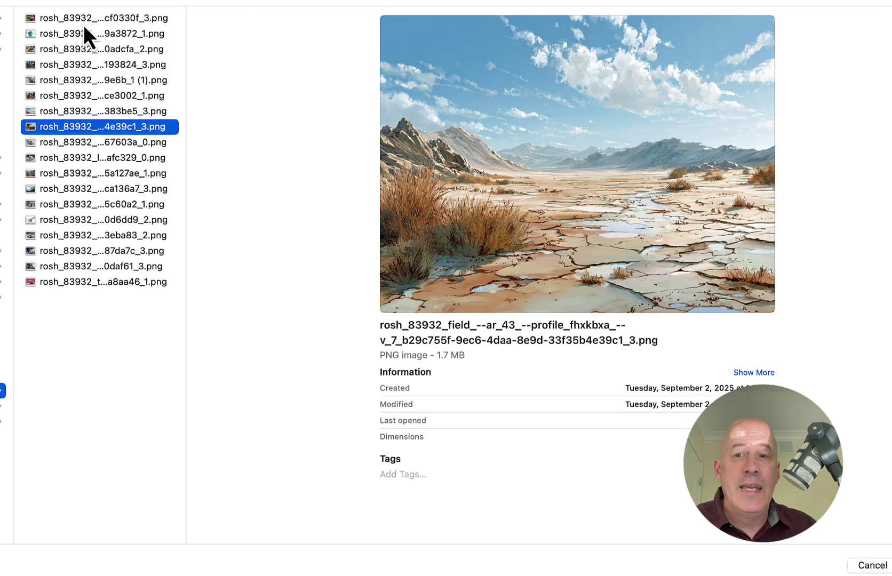
pyautogui.press('Down')
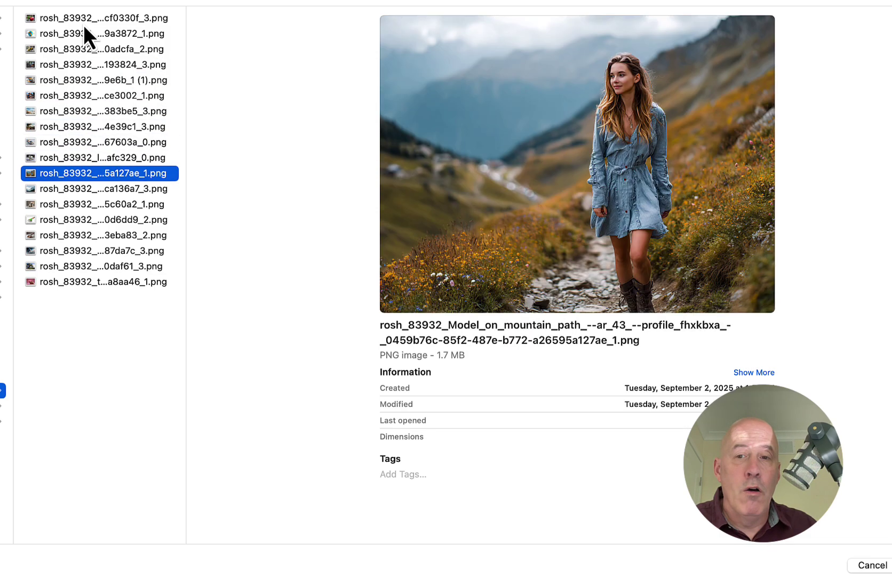
pyautogui.press('Down')
pyautogui.press('Down')
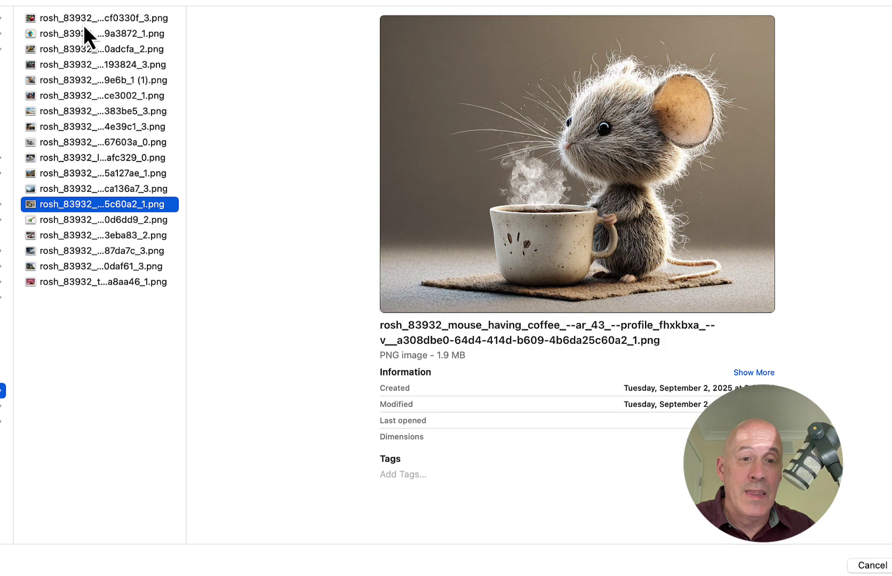
pyautogui.press('Down')
pyautogui.press('Down')
pyautogui.press('Up')
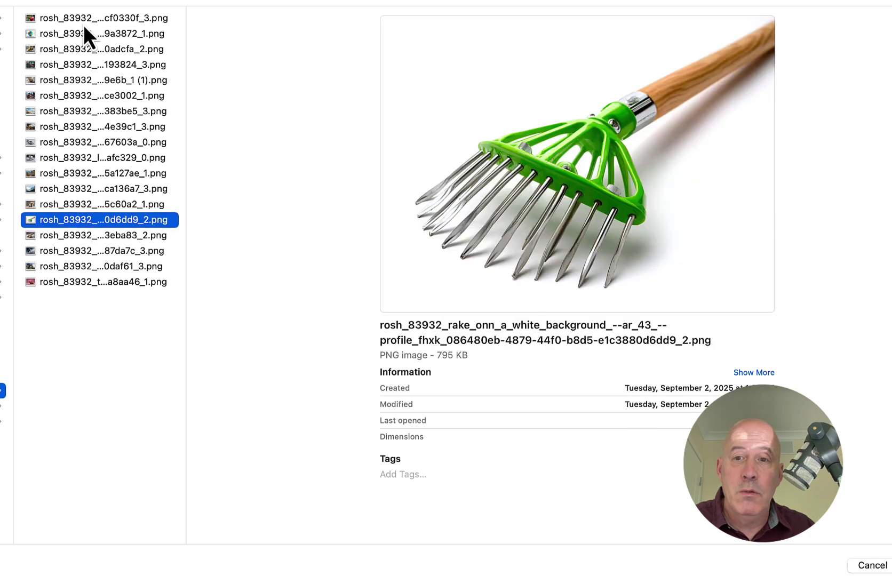
pyautogui.press('Up')
pyautogui.press('Up')
pyautogui.press('Up')
pyautogui.press('Up')
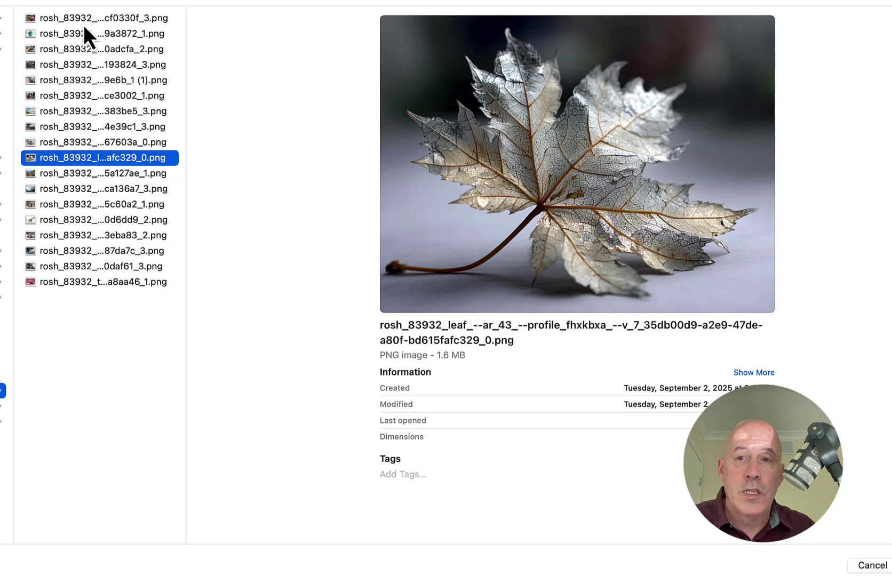
pyautogui.press('Up')
pyautogui.press('Up')
pyautogui.press('Up')
pyautogui.press('Up')
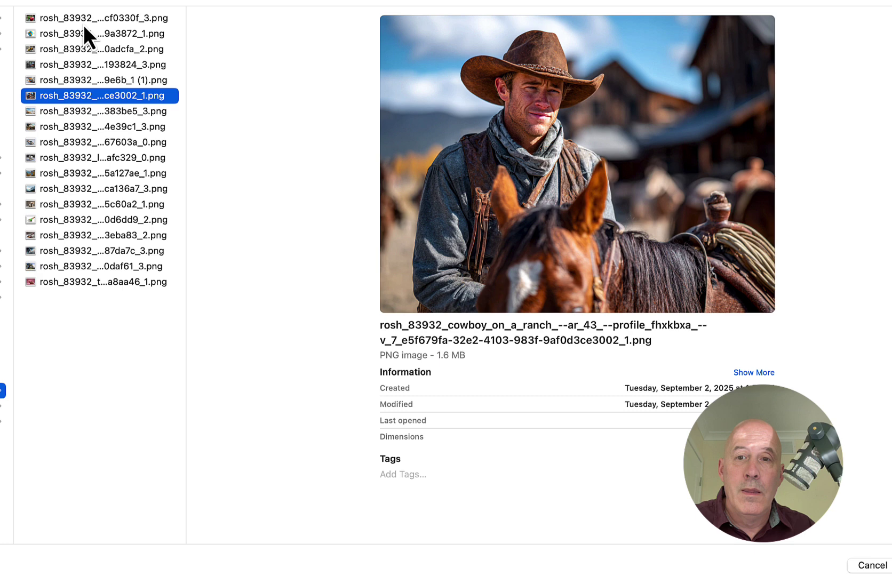
pyautogui.press('Return')
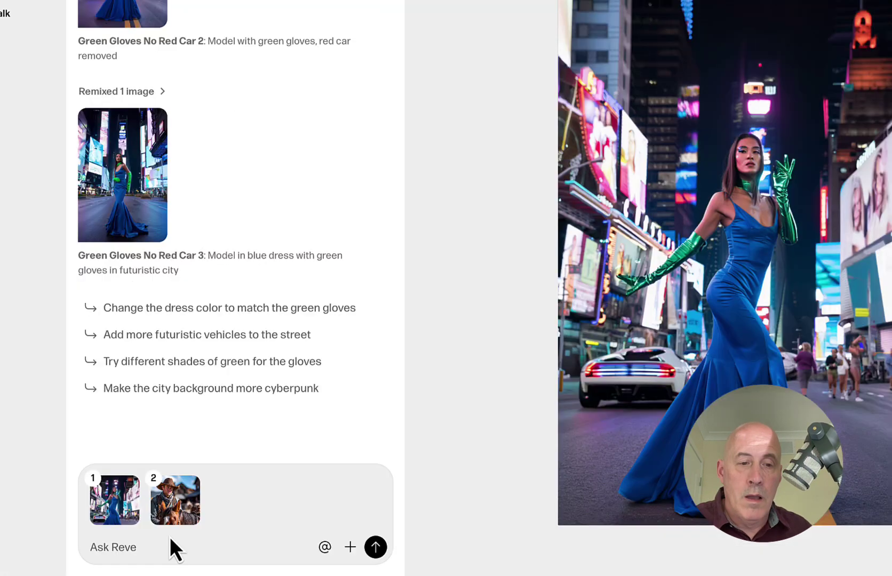
# Step: Drop the green-gloves attachment and send 'turn the cowboy hat red and the horse green'
pyautogui.click(93, 482)
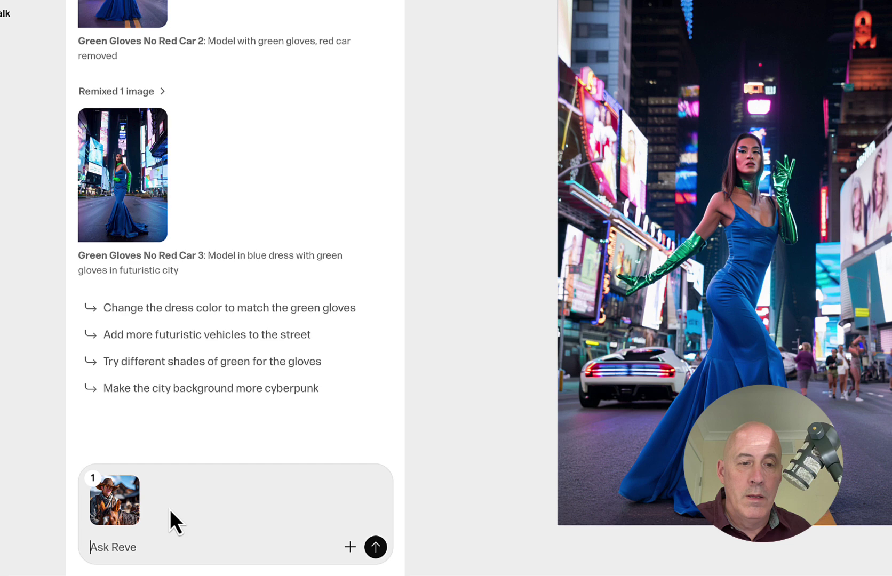
pyautogui.moveTo(102, 494)
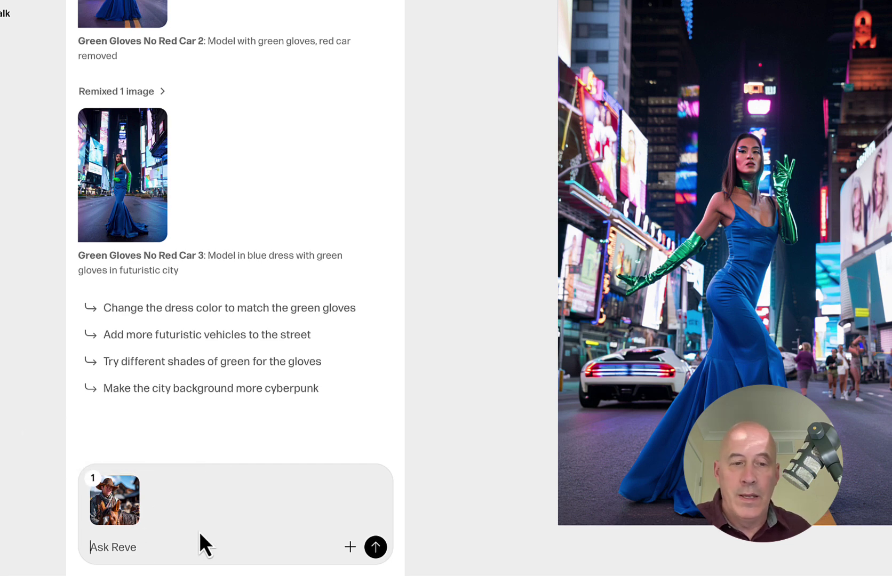
pyautogui.write('turn')
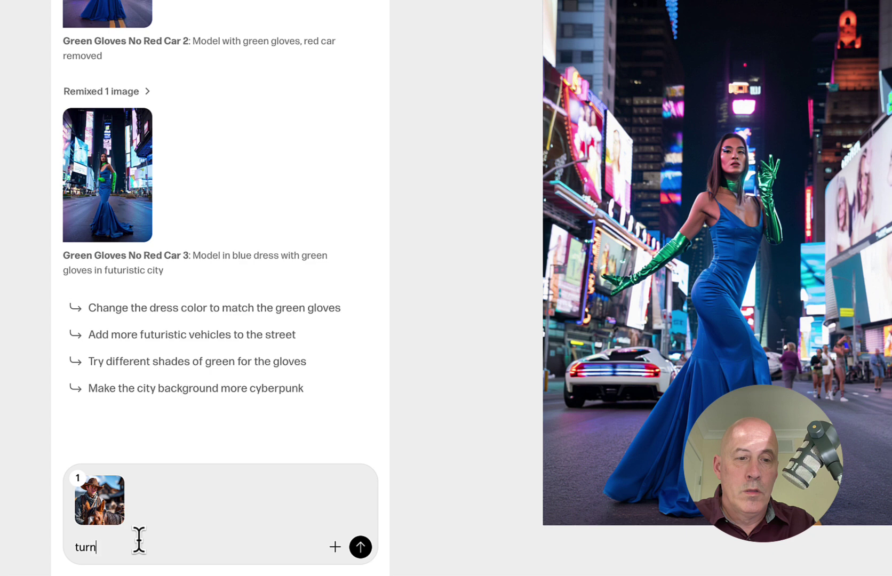
pyautogui.write(' the cow')
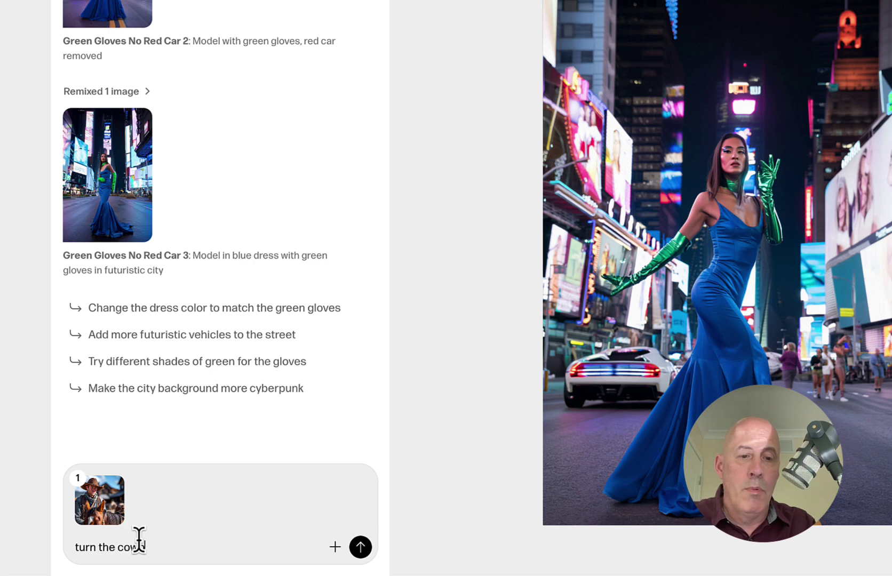
pyautogui.write('boy')
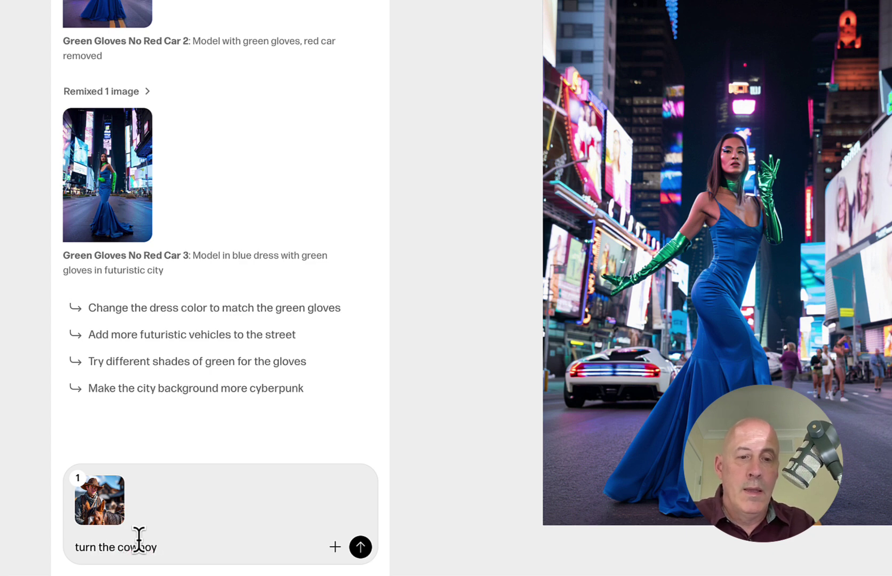
pyautogui.write(' hat')
pyautogui.press('BackSpace')
pyautogui.press('BackSpace')
pyautogui.write('hat')
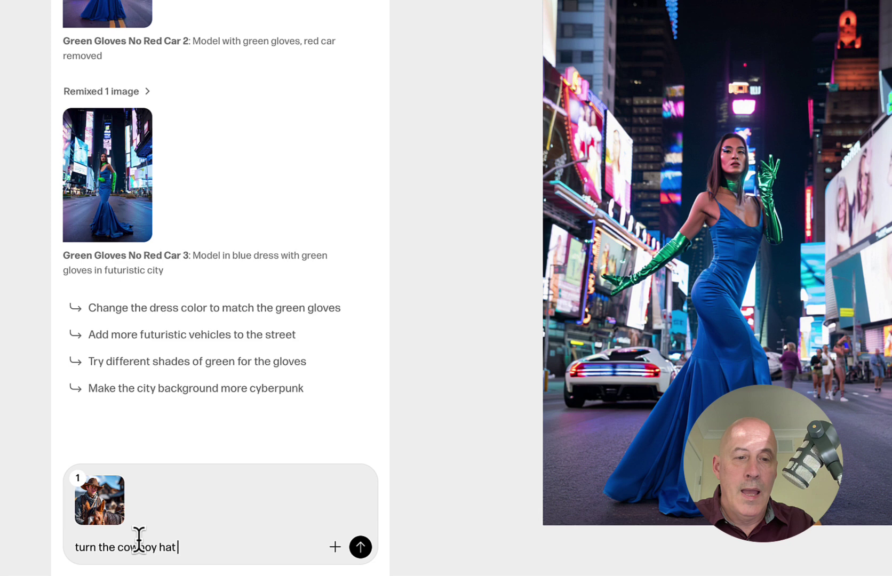
pyautogui.write(' red ')
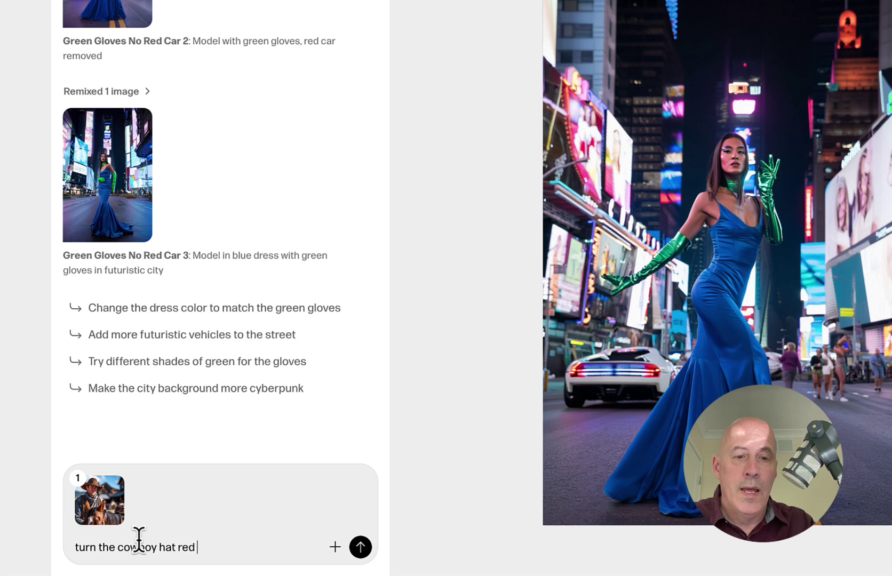
pyautogui.write('and the ho')
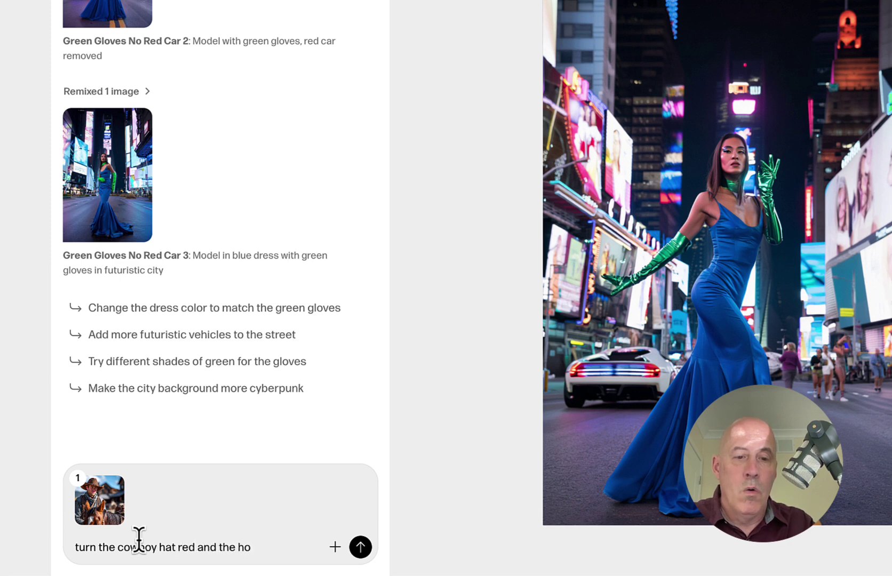
pyautogui.write('rse green')
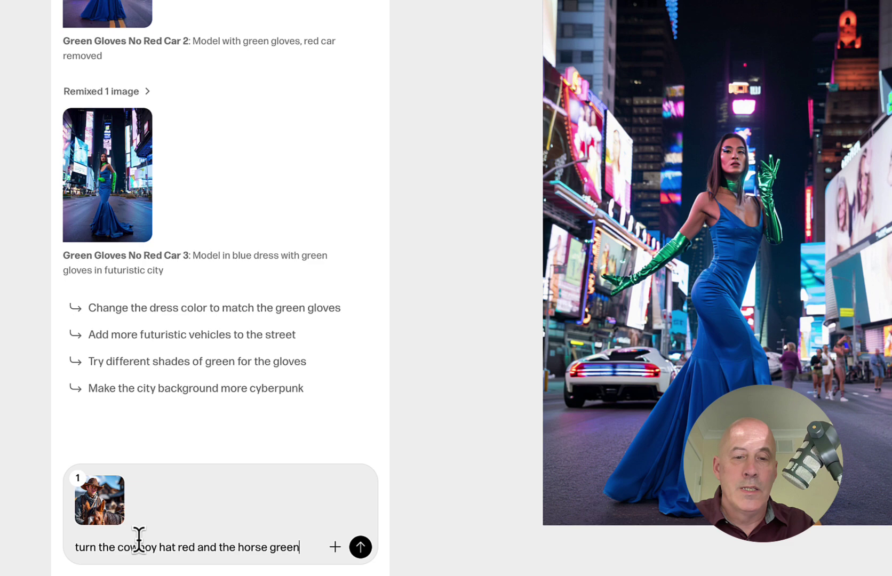
pyautogui.click(361, 546)
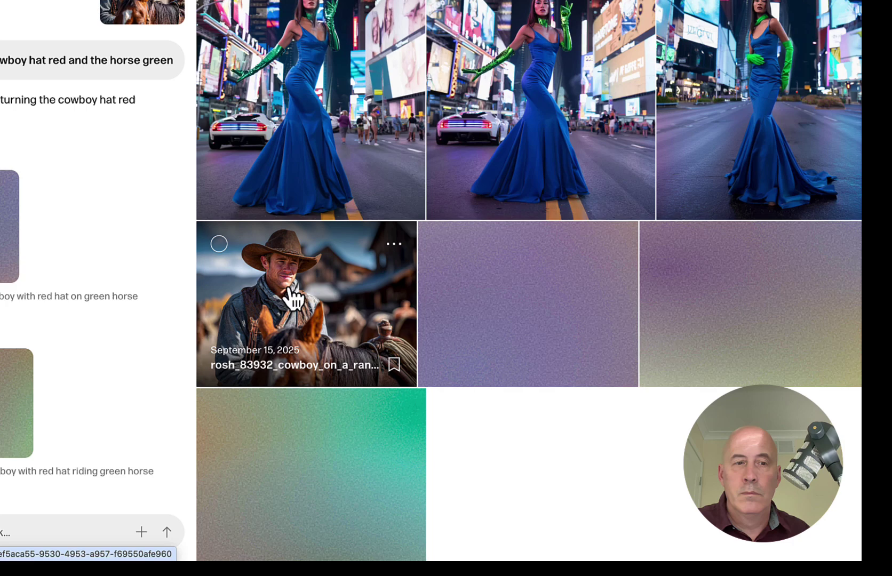
# Step: Scroll the chat down to the new Red Hat Green Horse results
pyautogui.scroll(-1, 141, 316)
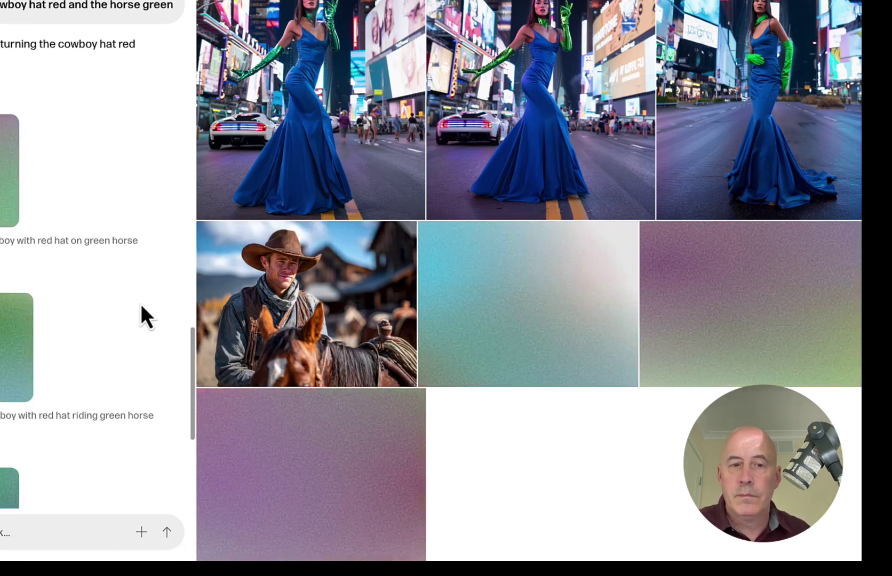
pyautogui.scroll(-6, 141, 316)
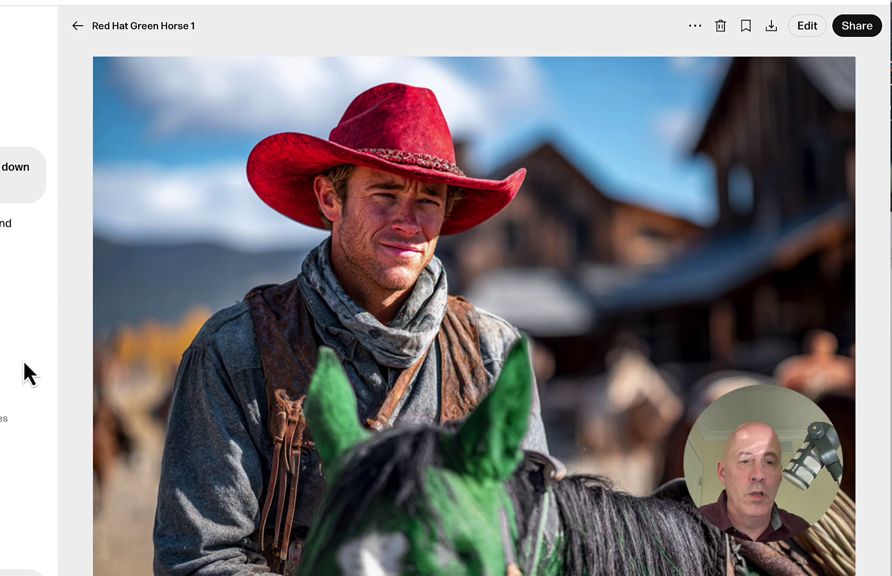
pyautogui.scroll(-3, 23, 361)
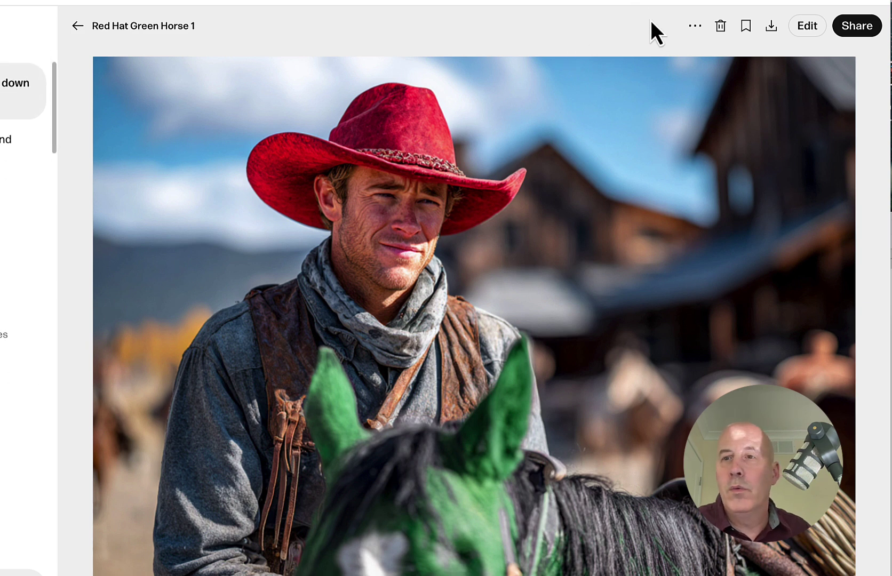
pyautogui.click(697, 27)
pyautogui.moveTo(602, 60)
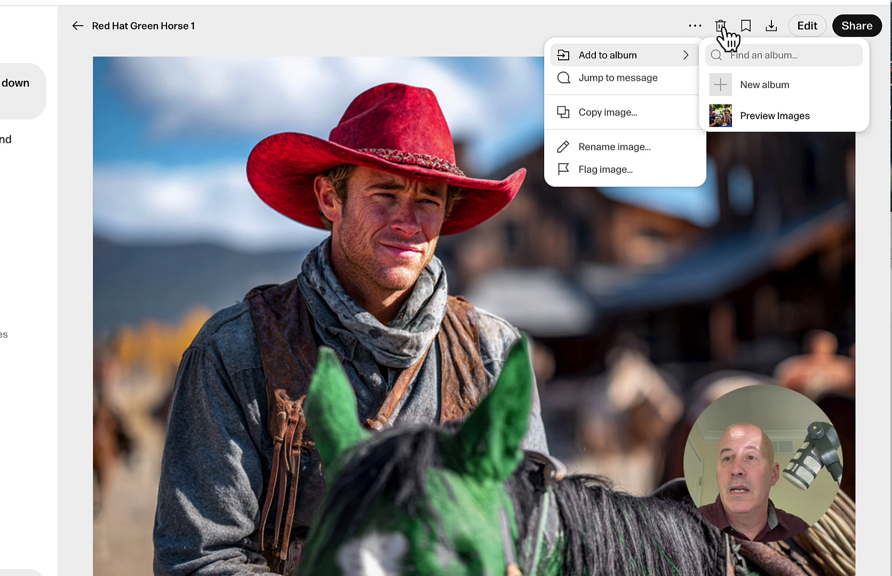
pyautogui.click(771, 28)
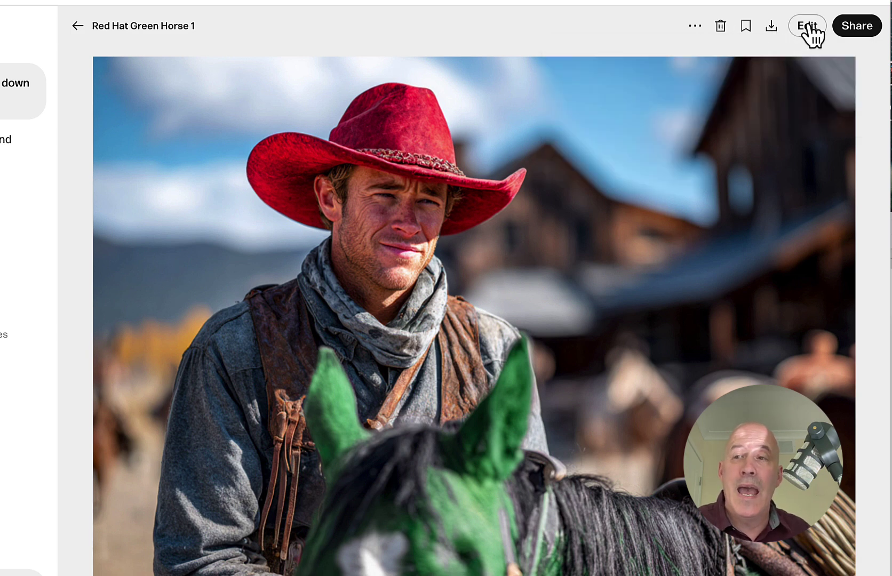
# Step: Copy a public link to the cowboy image and show its detected object markers
pyautogui.click(859, 29)
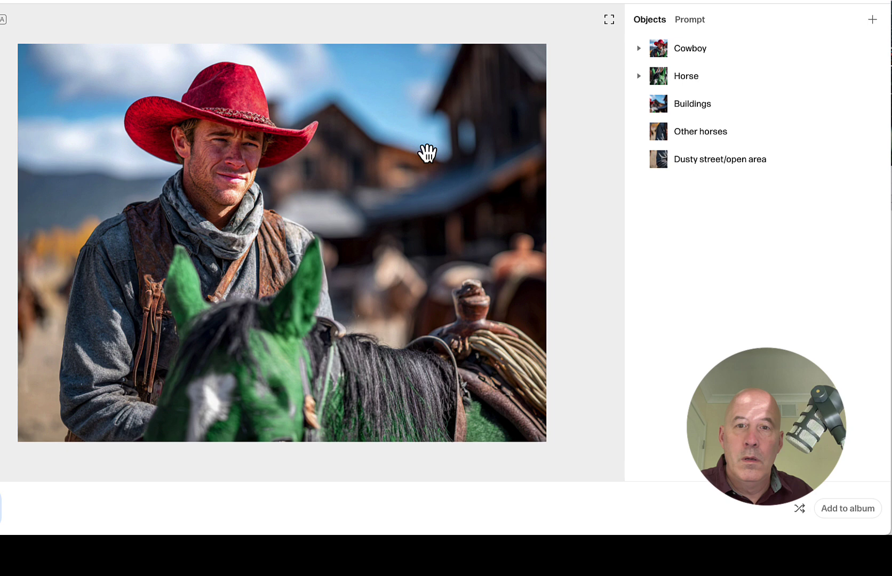
pyautogui.click(610, 22)
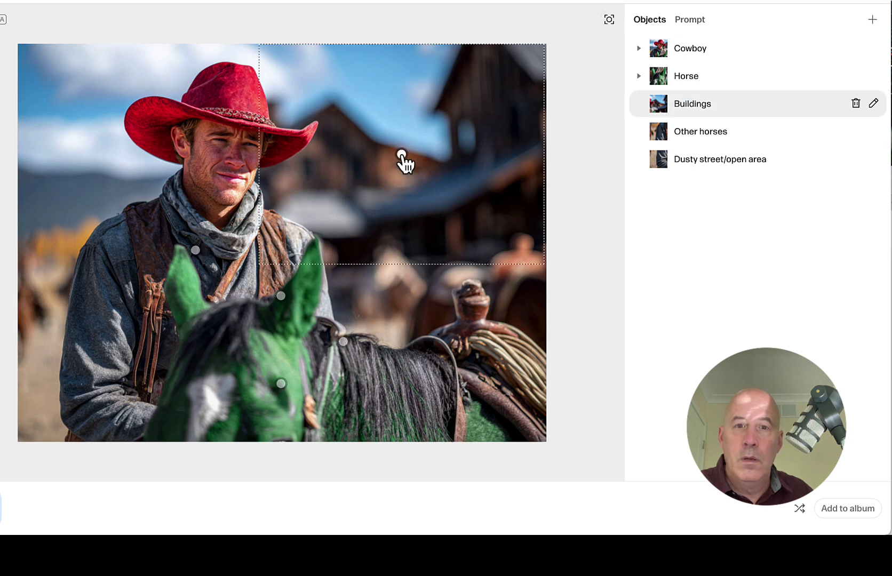
pyautogui.click(403, 156)
# Step: Select the Cowboy object, expand its parts, and delete the Gray scarf
pyautogui.click(196, 251)
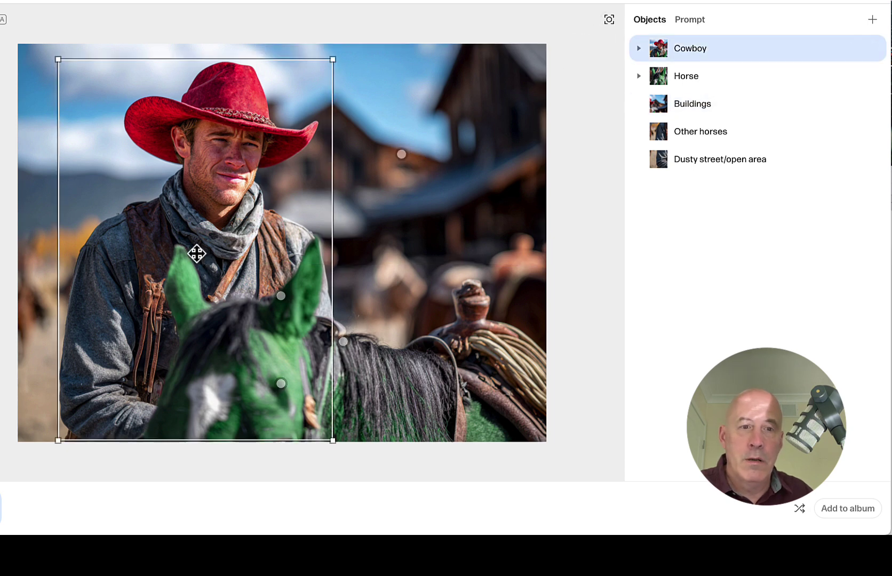
pyautogui.click(282, 387)
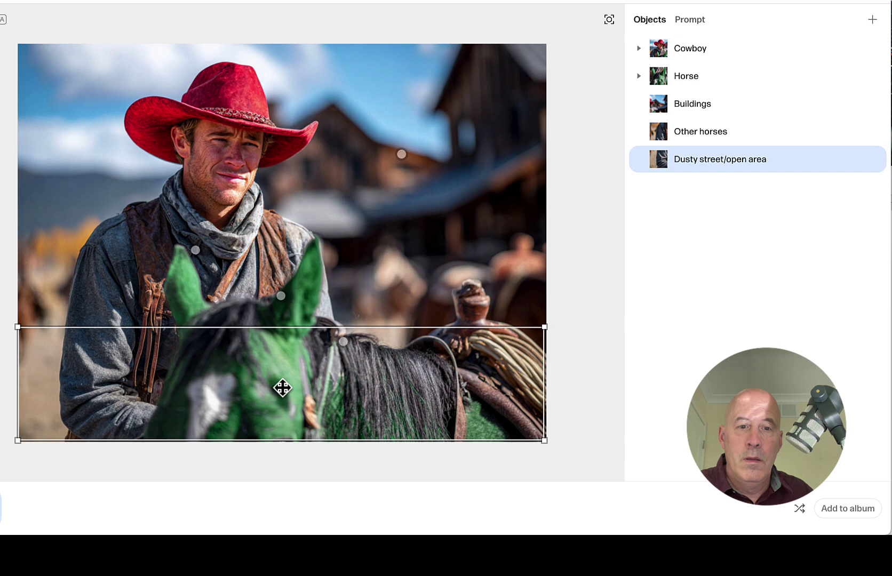
pyautogui.click(288, 305)
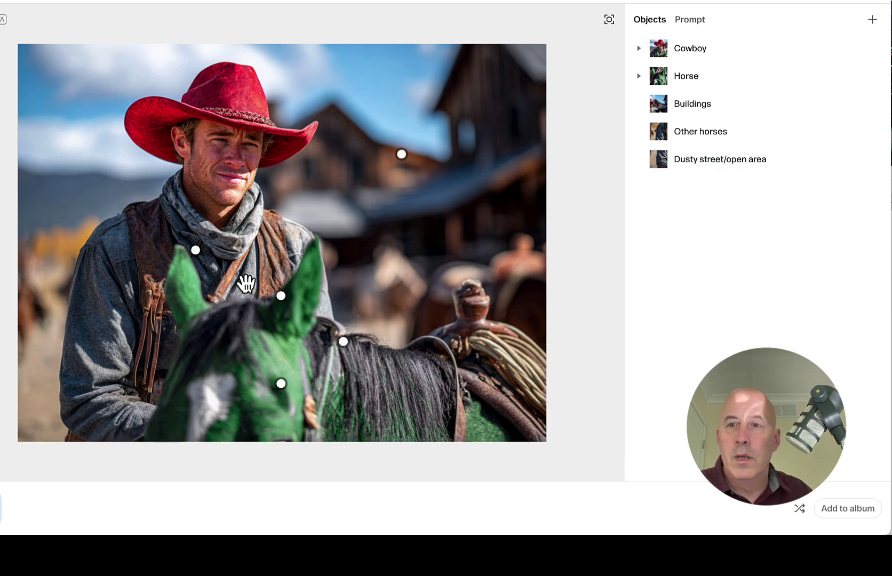
pyautogui.click(197, 249)
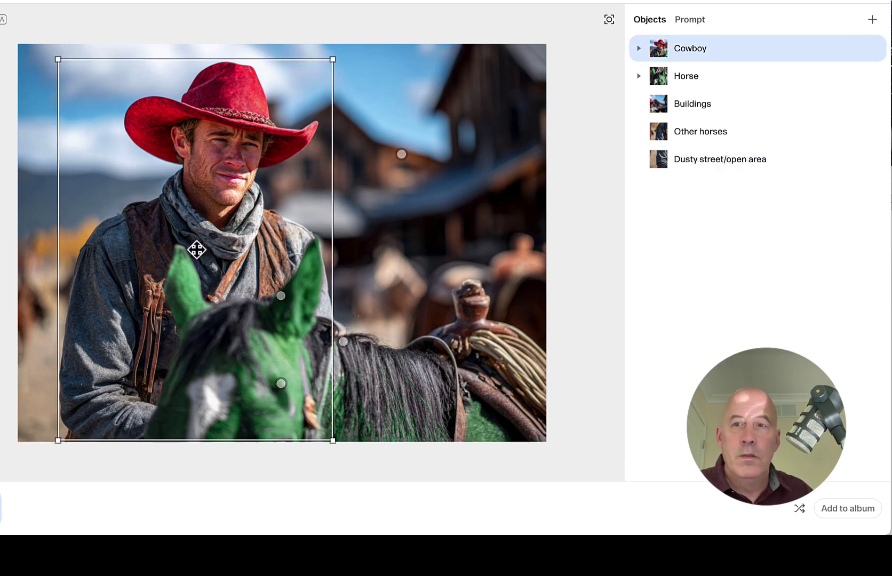
pyautogui.click(639, 49)
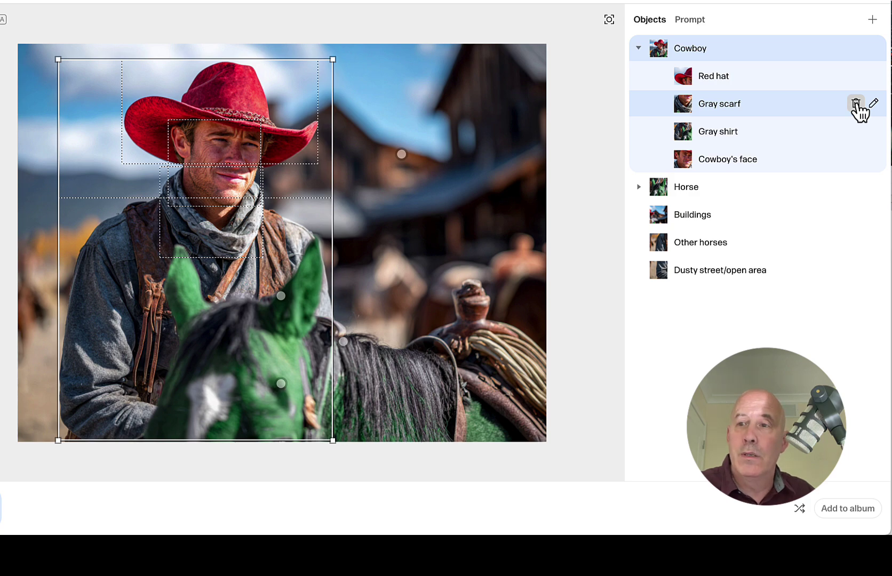
pyautogui.click(855, 103)
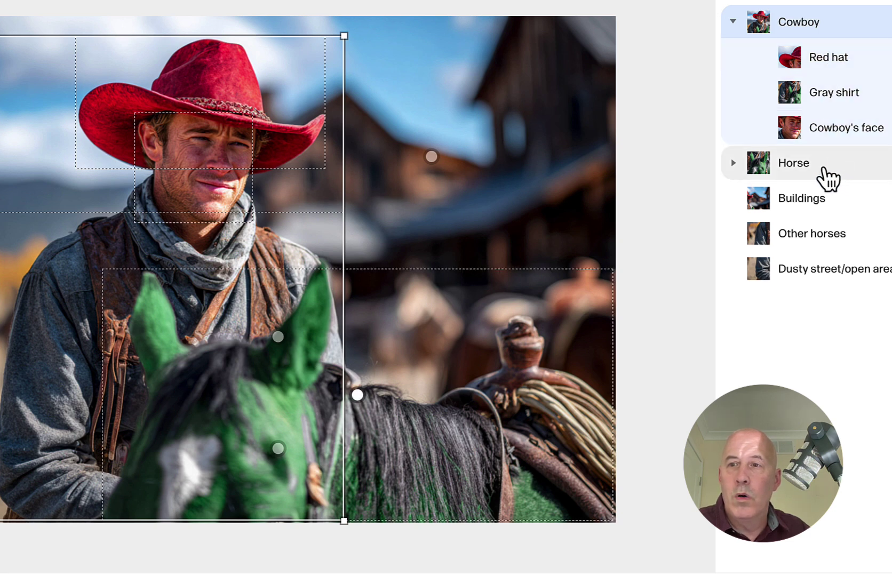
# Step: Expand Horse and edit the Coiled rope description to say it is now purple
pyautogui.click(824, 168)
pyautogui.click(734, 163)
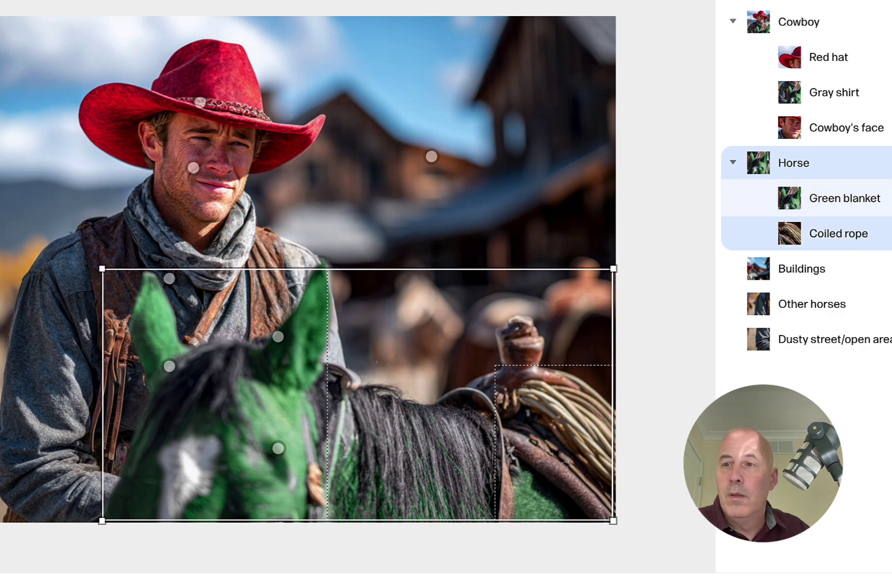
pyautogui.click(889, 233)
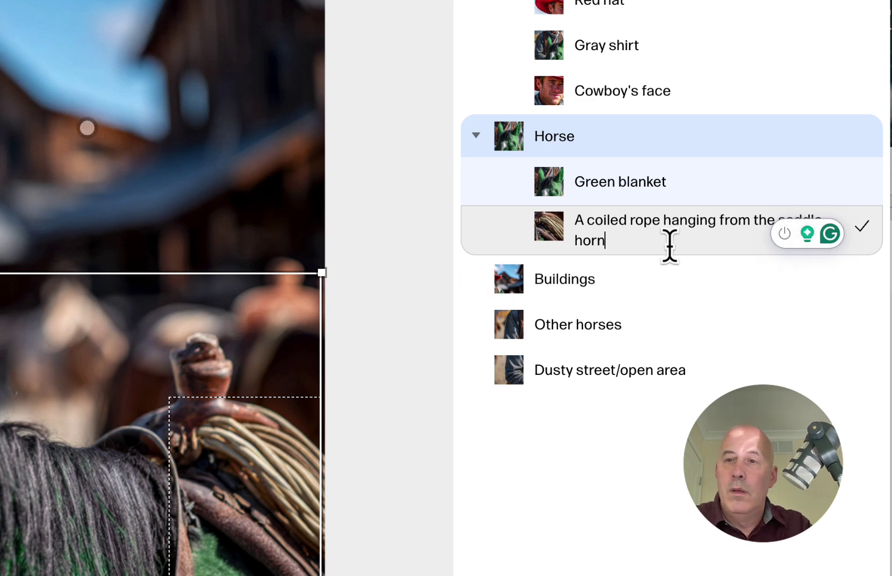
pyautogui.write('is now purple')
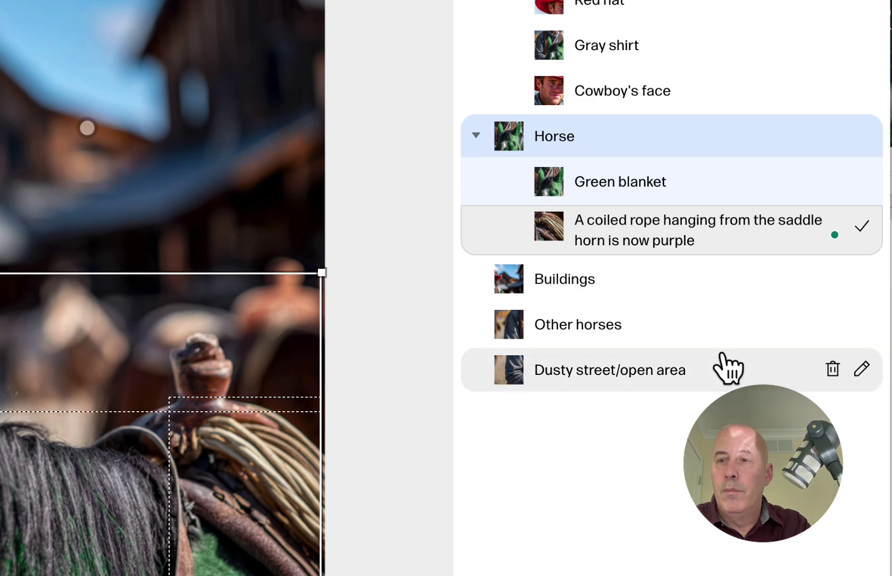
pyautogui.click(862, 229)
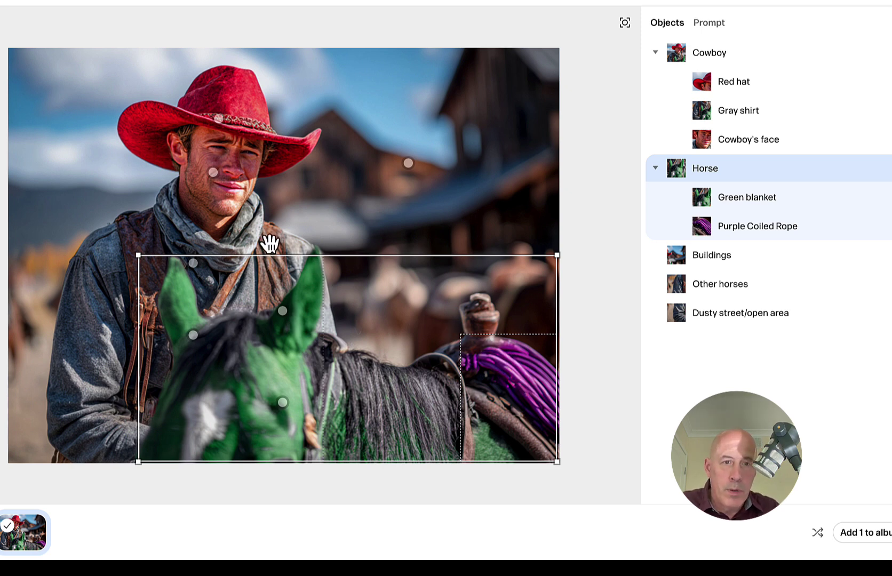
# Step: Select Gray shirt, view the full prompt with Sync with Objects toggled, then exit editing
pyautogui.click(204, 238)
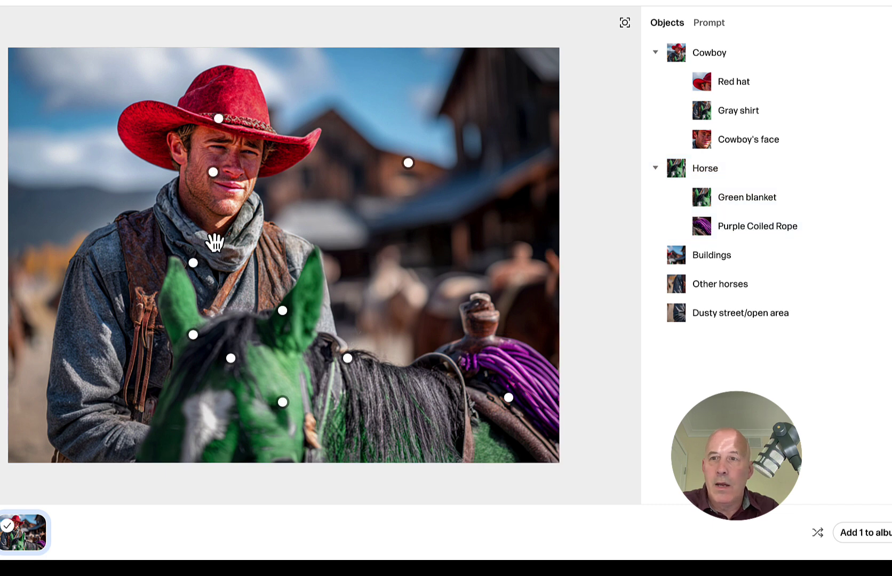
pyautogui.click(722, 126)
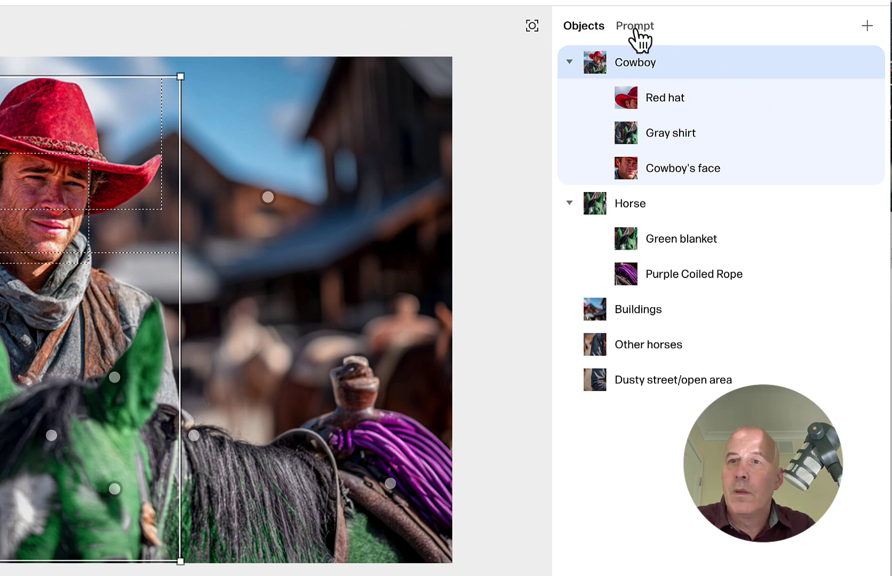
pyautogui.click(636, 33)
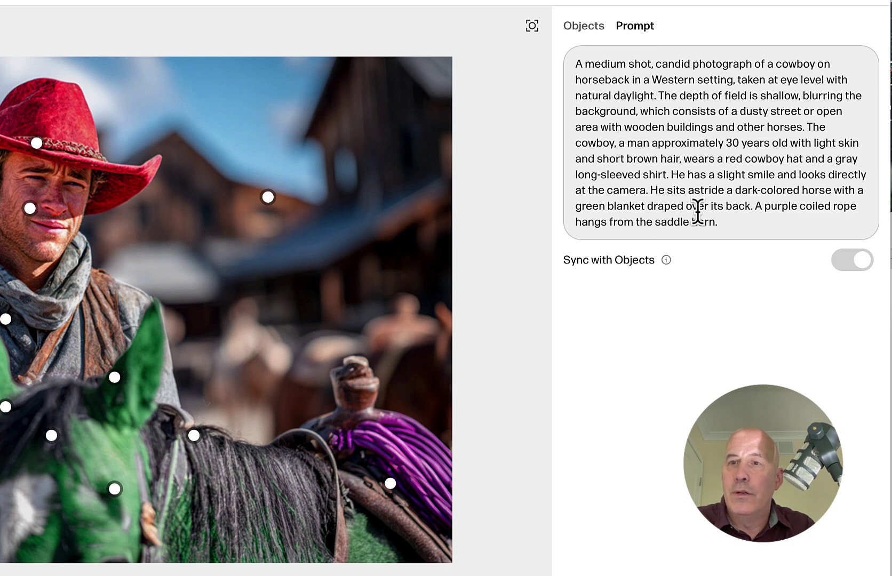
pyautogui.click(848, 261)
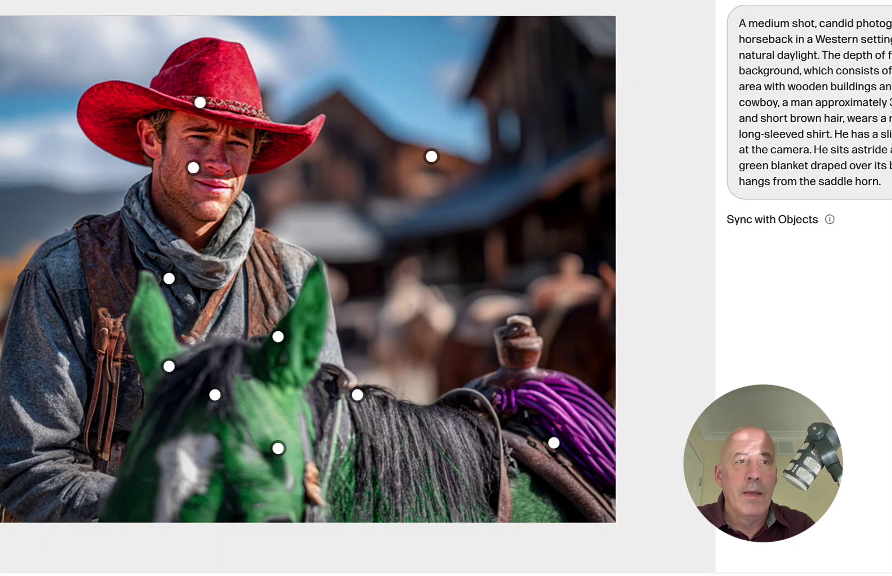
pyautogui.press('Escape')
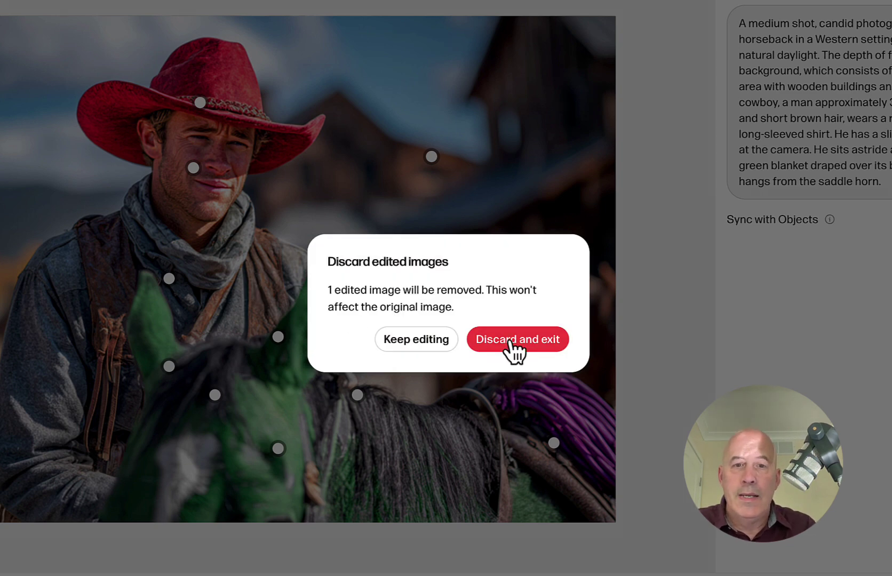
# Step: Discard the edited image, then send 'Space man is holding the apple in the dessert' with desert, astronaut and apple images
pyautogui.click(523, 346)
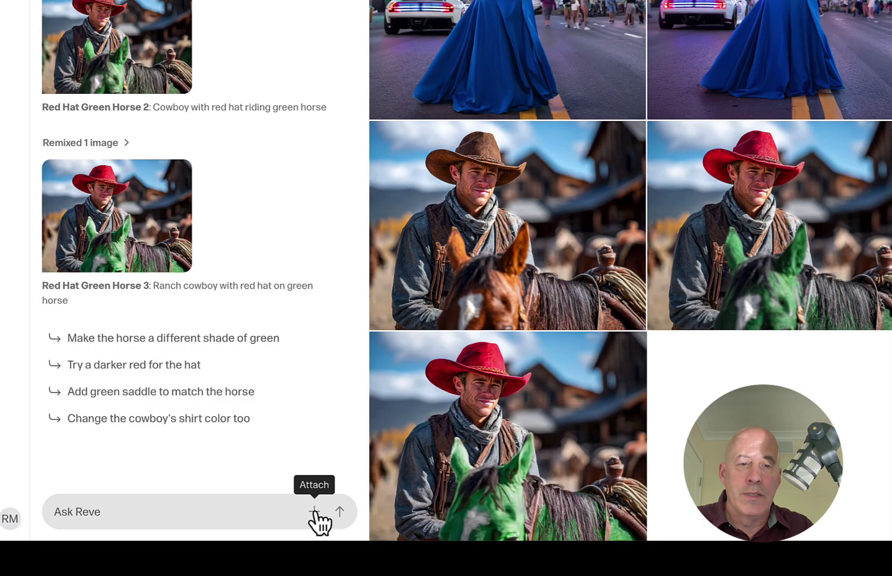
pyautogui.click(315, 512)
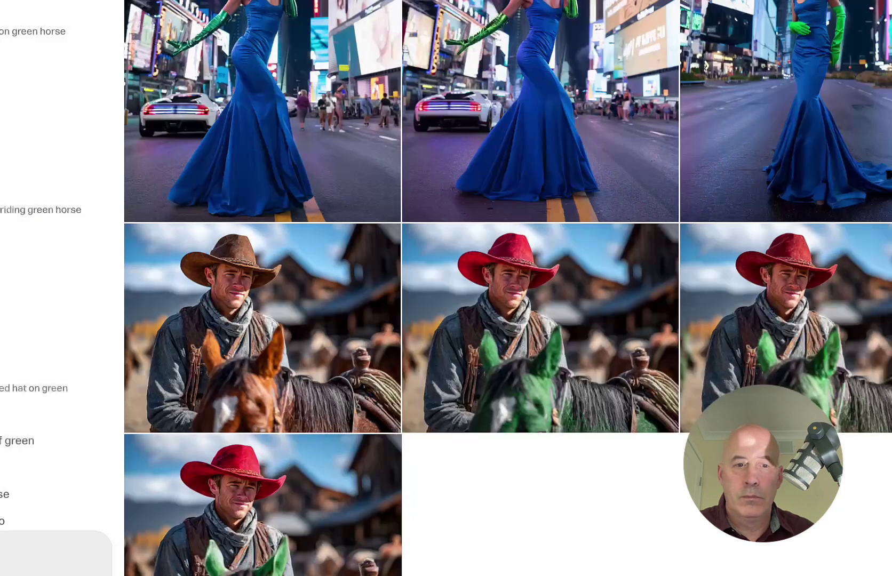
pyautogui.write('man is ho')
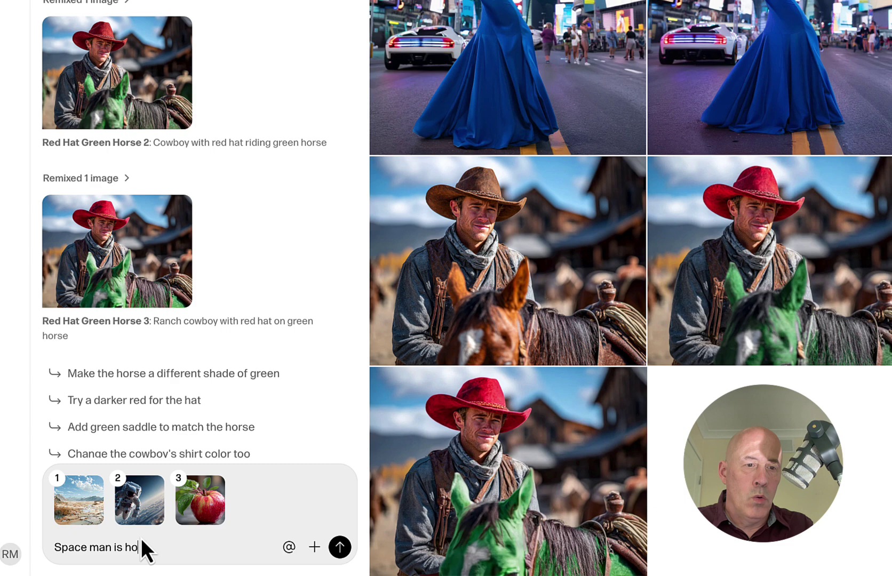
pyautogui.write('lding the ha')
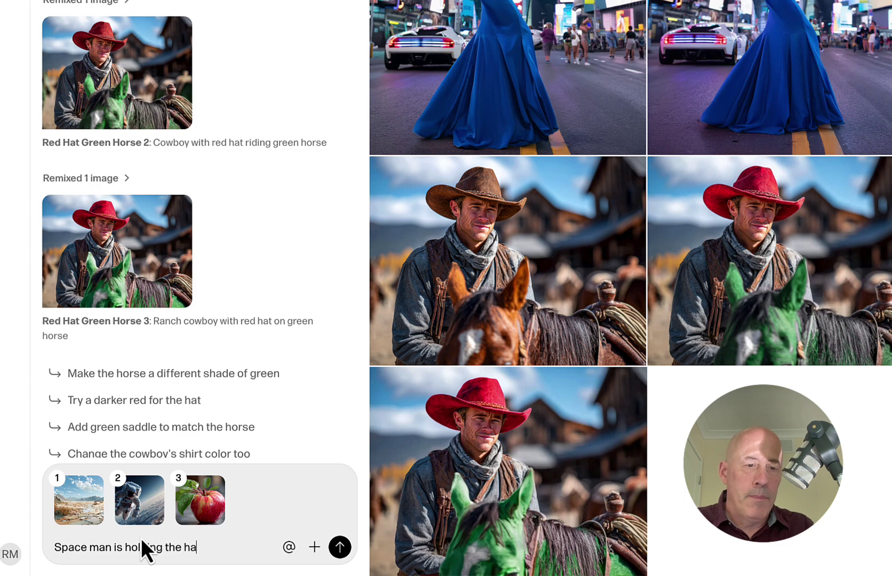
pyautogui.press('BackSpace')
pyautogui.press('BackSpace')
pyautogui.write('ap')
pyautogui.press('BackSpace')
pyautogui.press('BackSpace')
pyautogui.write('ap')
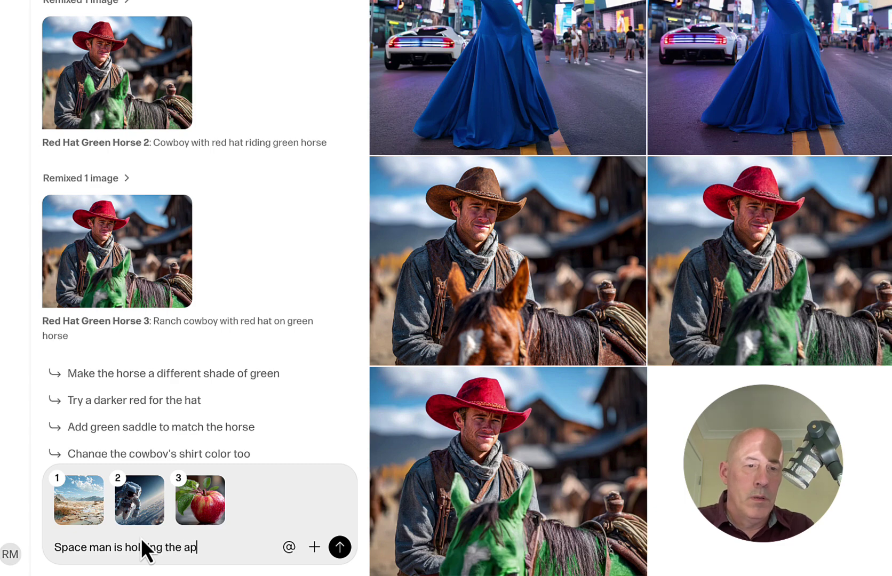
pyautogui.write('ple in the des')
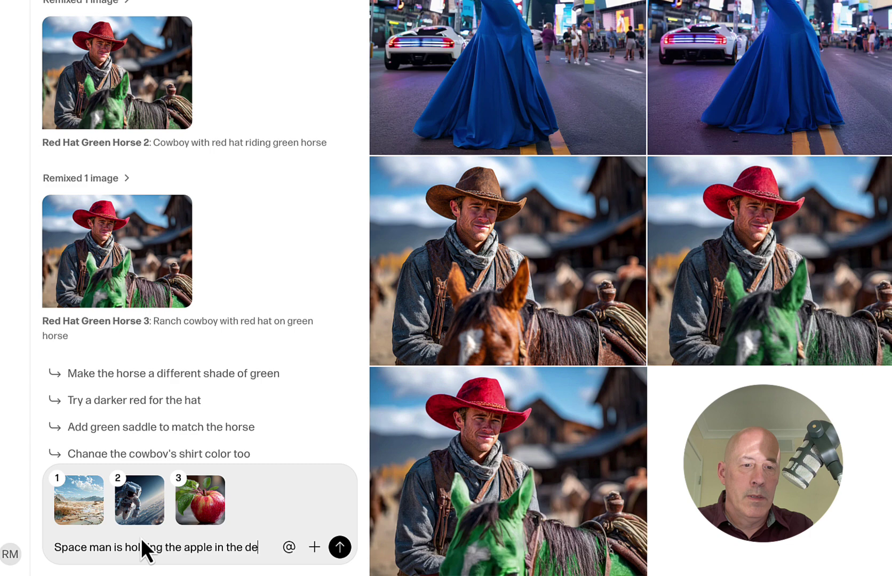
pyautogui.write('sert')
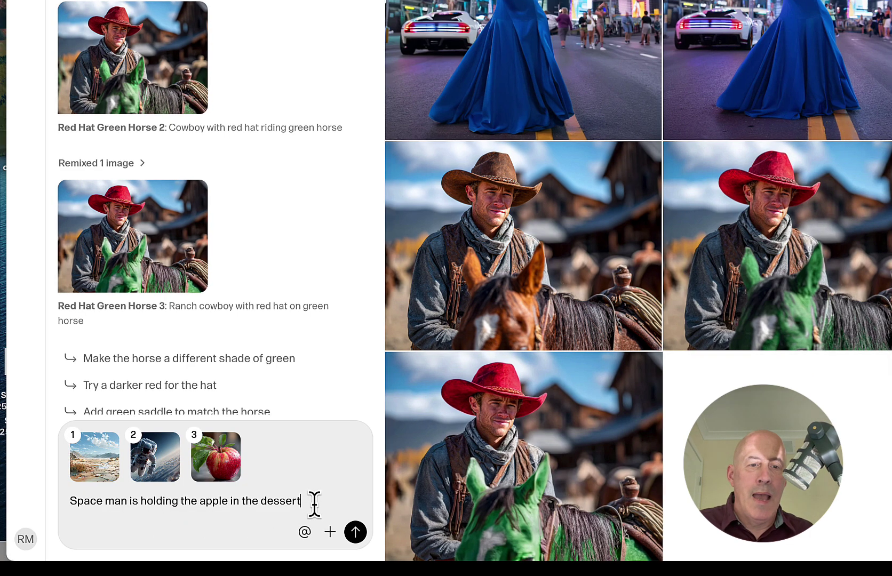
pyautogui.click(356, 532)
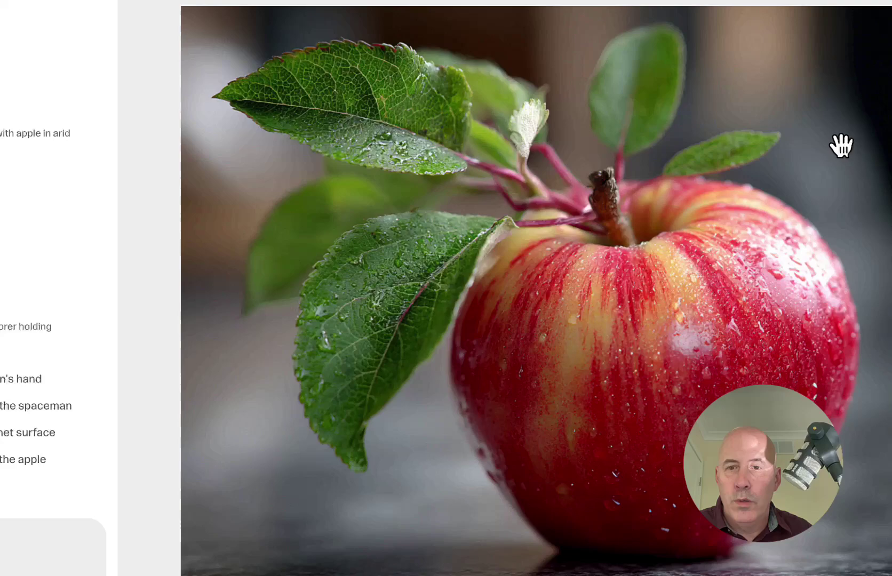
# Step: View the astronaut and desert reference images full size
pyautogui.click(841, 145)
pyautogui.click(840, 144)
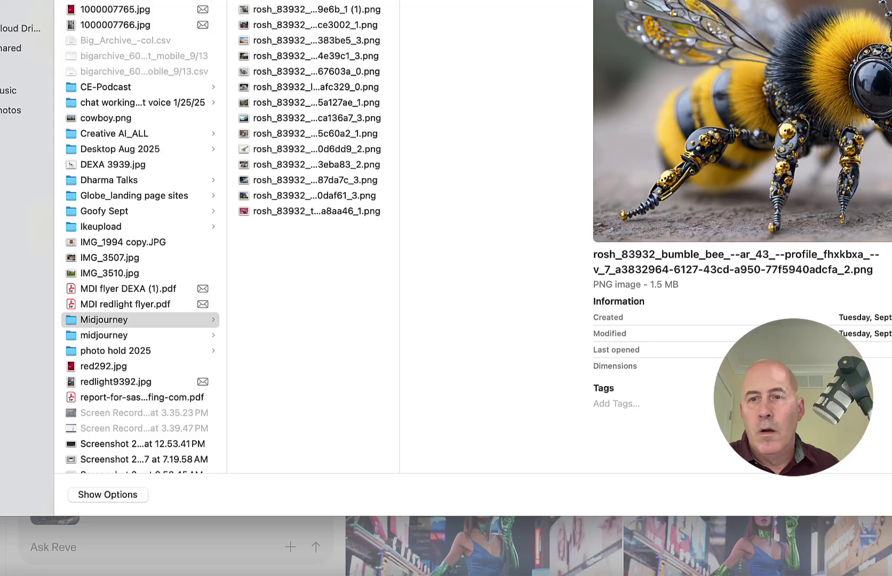
# Step: Attach the bee image, then start uploading the ball image from disk
pyautogui.press('Return')
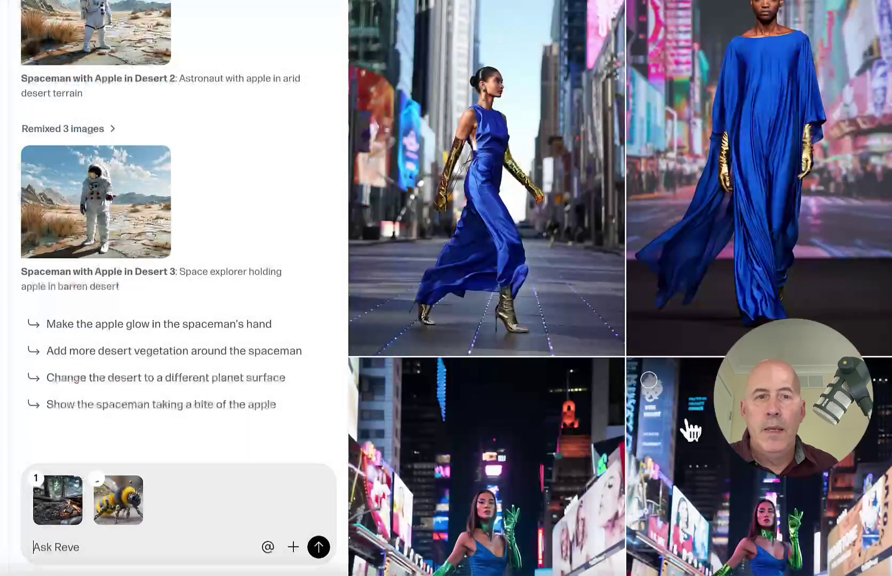
pyautogui.click(293, 547)
pyautogui.click(199, 538)
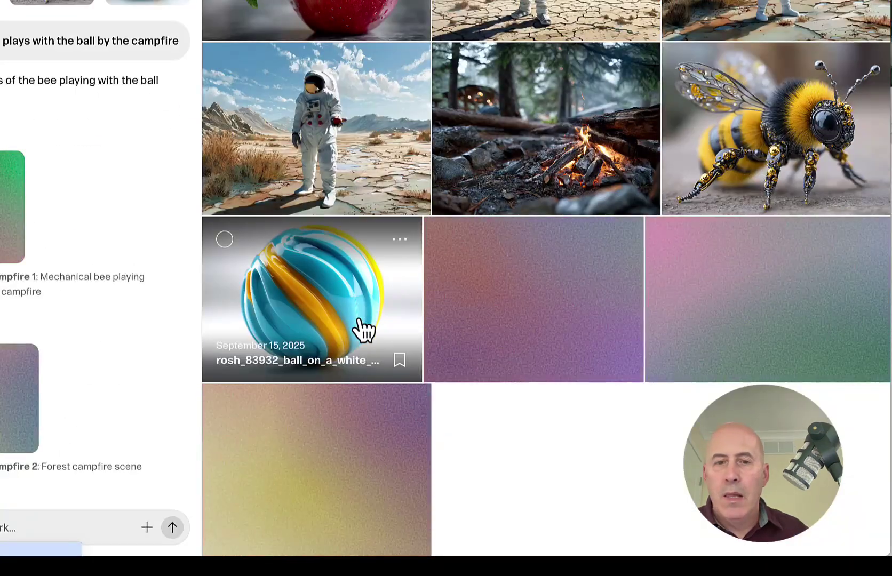
# Step: Open the bee-with-ball results full size and step through the three generated images
pyautogui.scroll(-7, 106, 395)
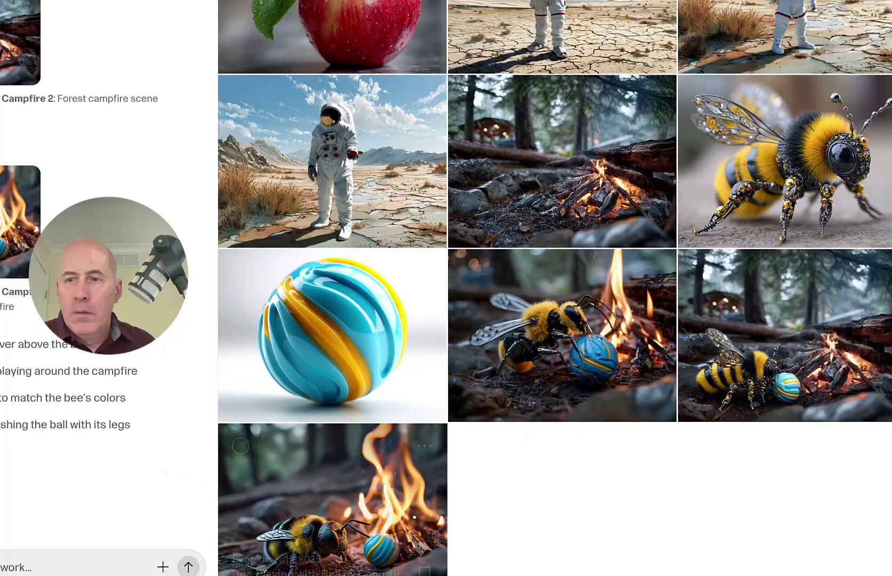
pyautogui.click(528, 352)
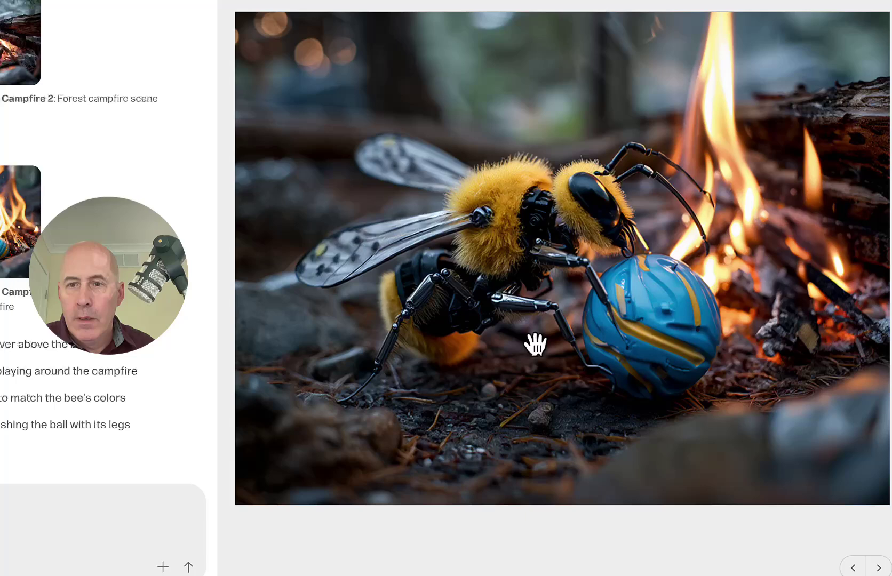
pyautogui.press('Right')
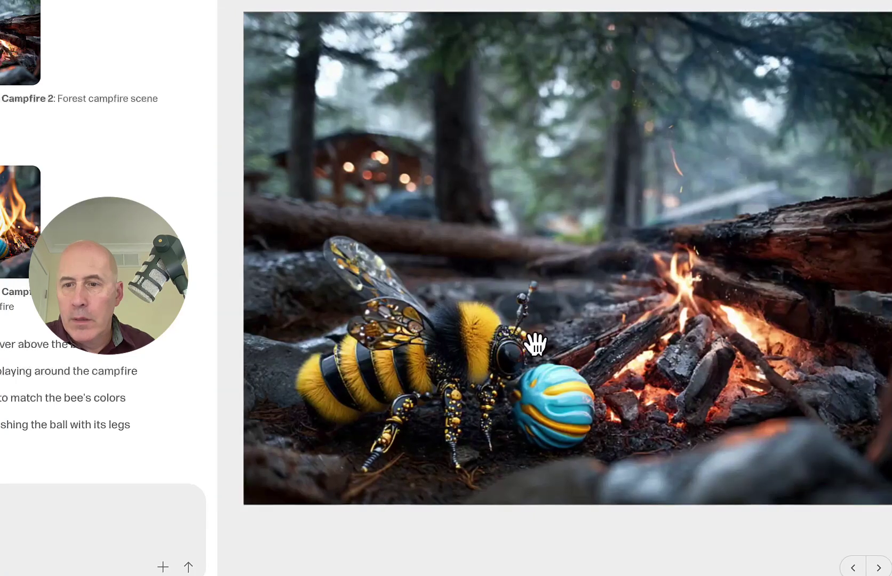
pyautogui.press('Right')
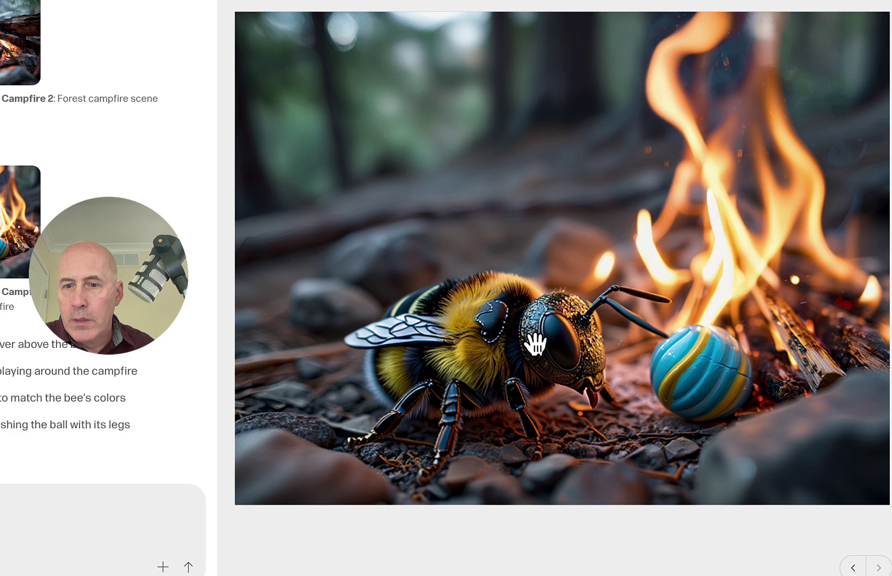
pyautogui.press('Right')
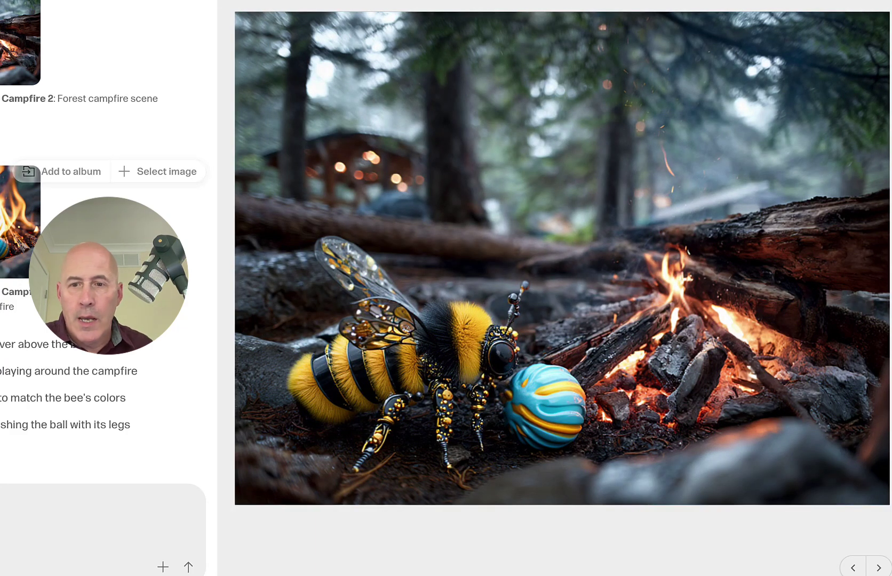
# Step: Check the mechanical bee reference, then select the Campfire 1 result with the blue ball
pyautogui.scroll(10, 67, 200)
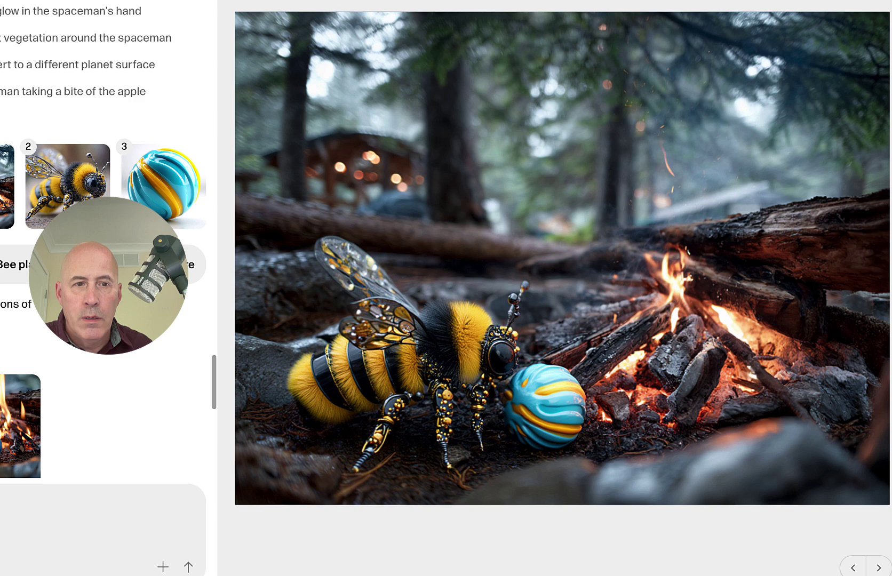
pyautogui.click(67, 200)
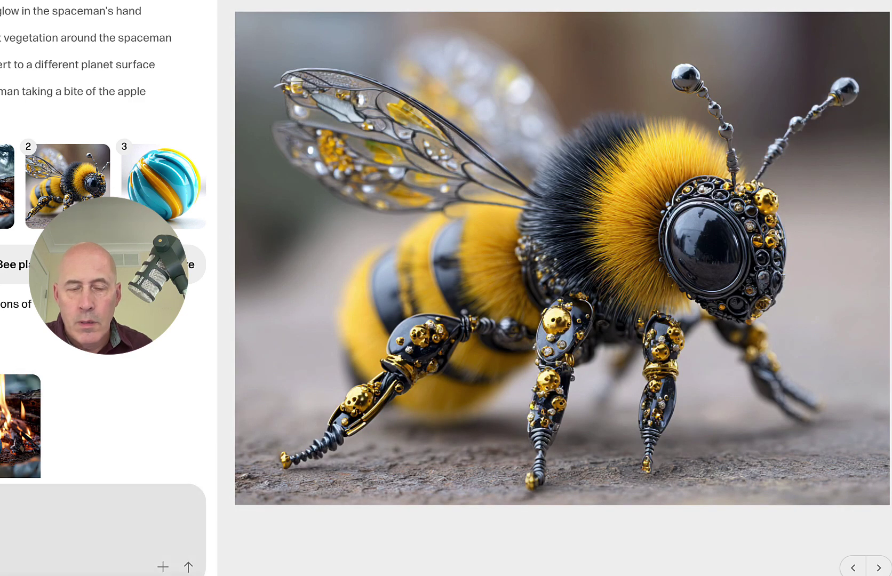
pyautogui.scroll(-3, 4, 485)
pyautogui.scroll(-6, 107, 320)
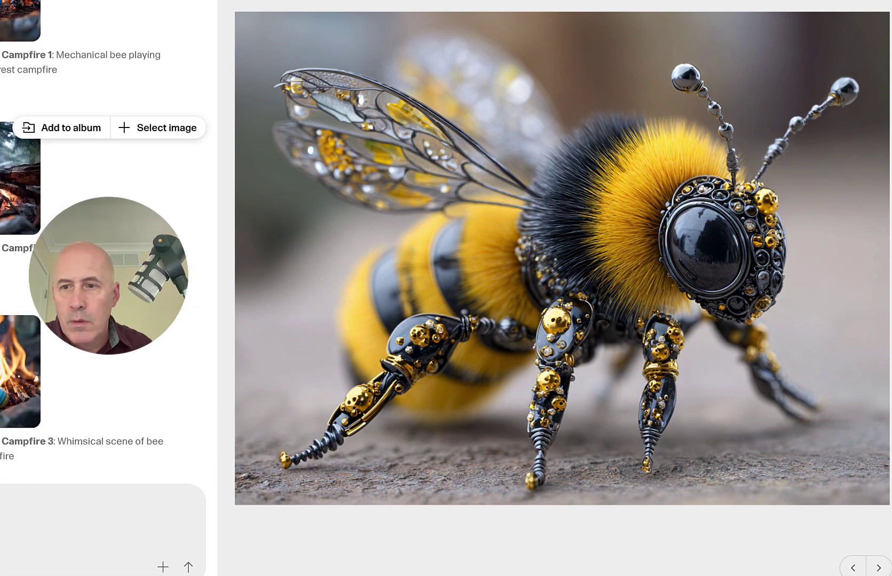
pyautogui.click(157, 127)
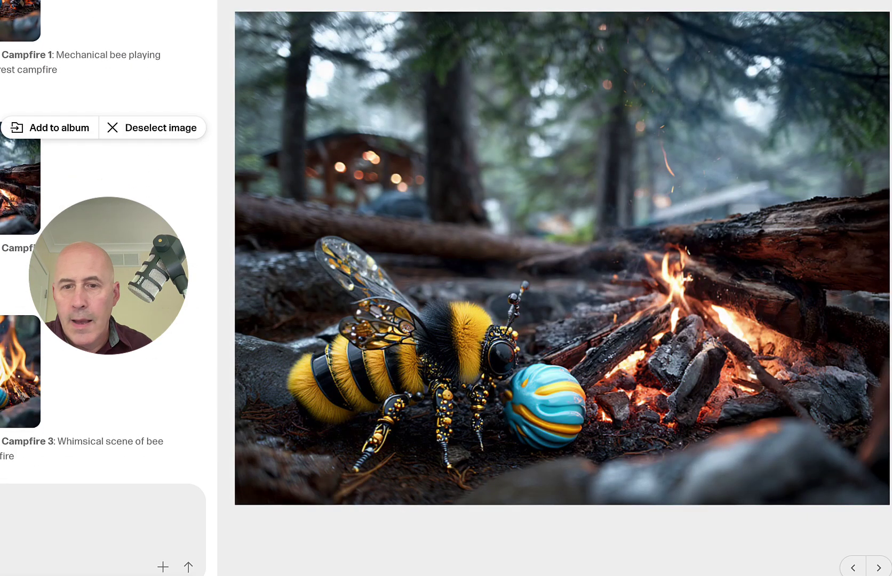
pyautogui.scroll(2, 107, 240)
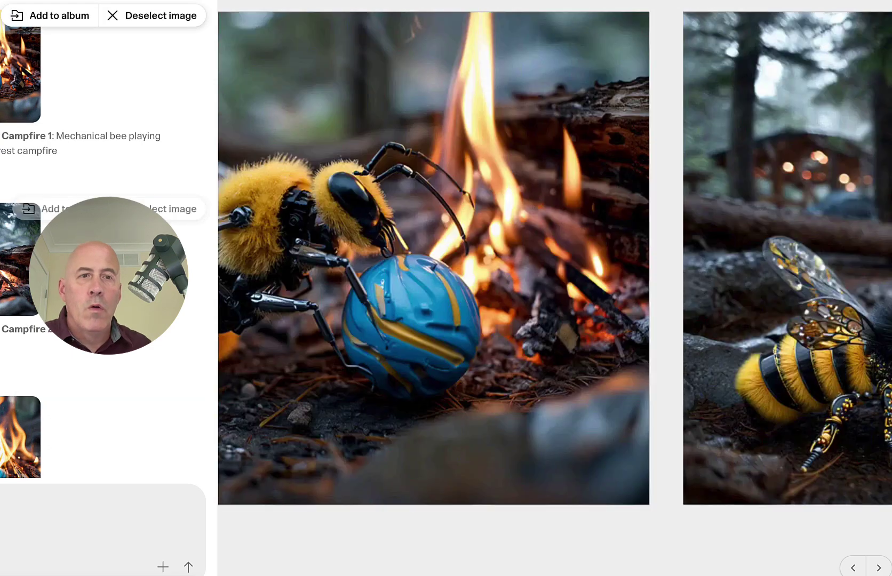
pyautogui.click(151, 15)
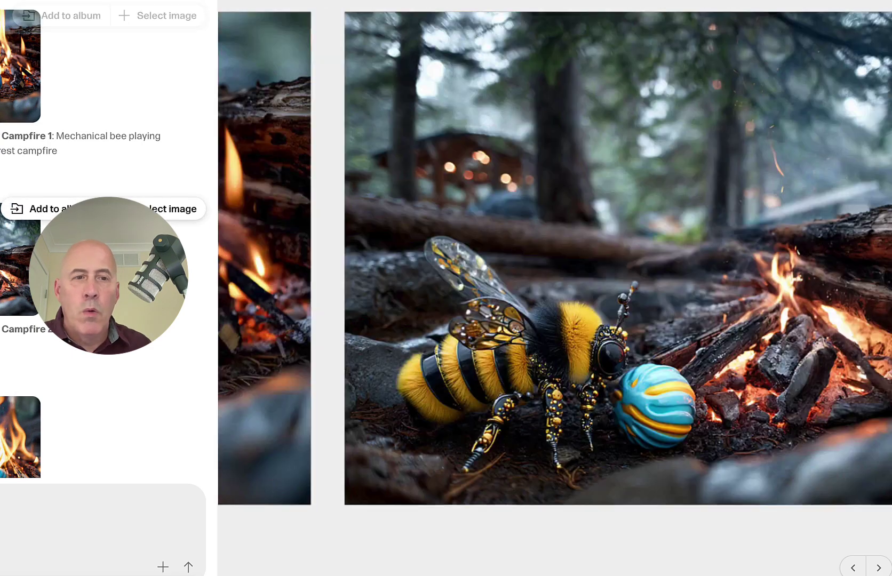
# Step: Switch the viewer to the darker bee beside the striped blue ball near tall flames
pyautogui.scroll(-3, 106, 267)
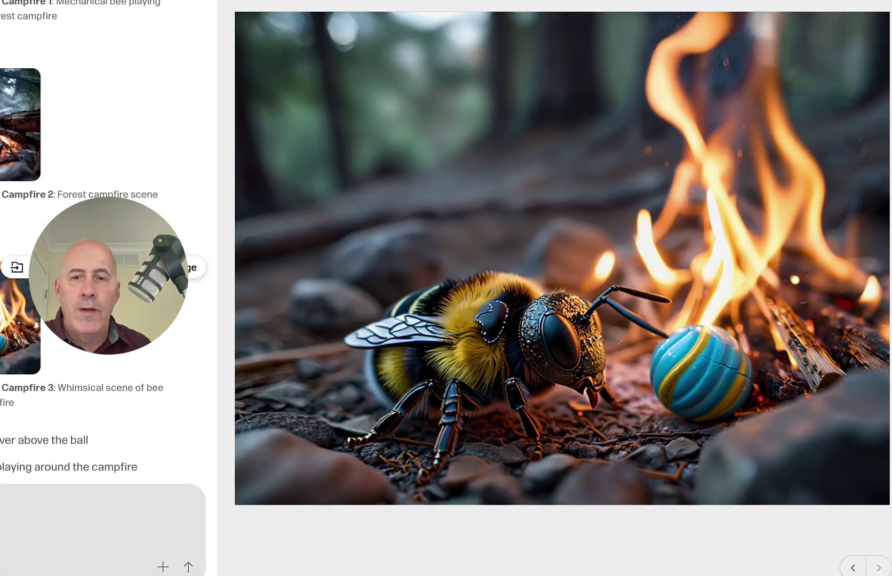